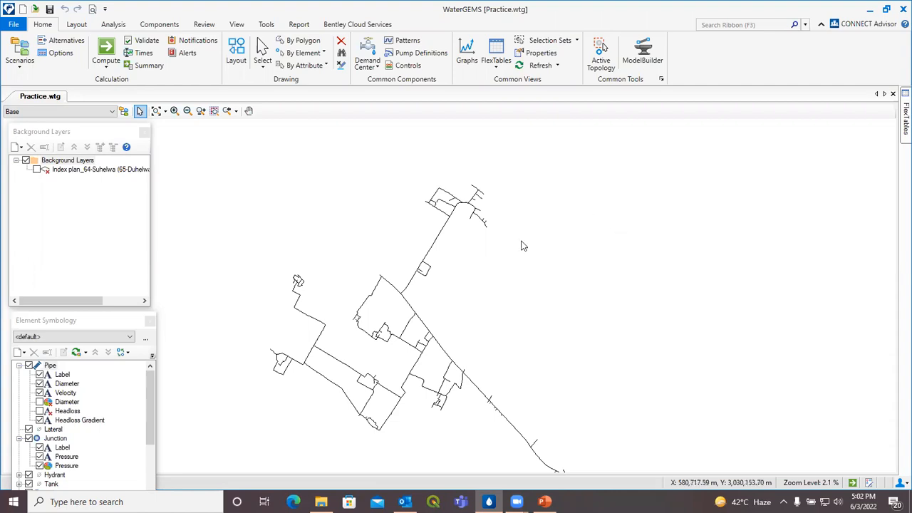
# Step: Window-select the upper network branch, from the long main up to its top end
pyautogui.moveTo(502, 253); pyautogui.dragTo(520, 280)
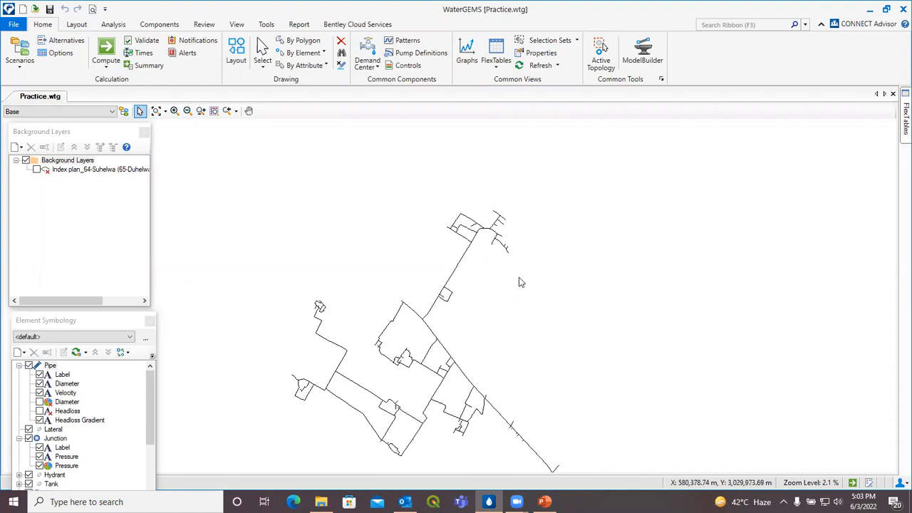
pyautogui.moveTo(512, 270); pyautogui.dragTo(455, 201)
pyautogui.scroll(4, 463, 250)
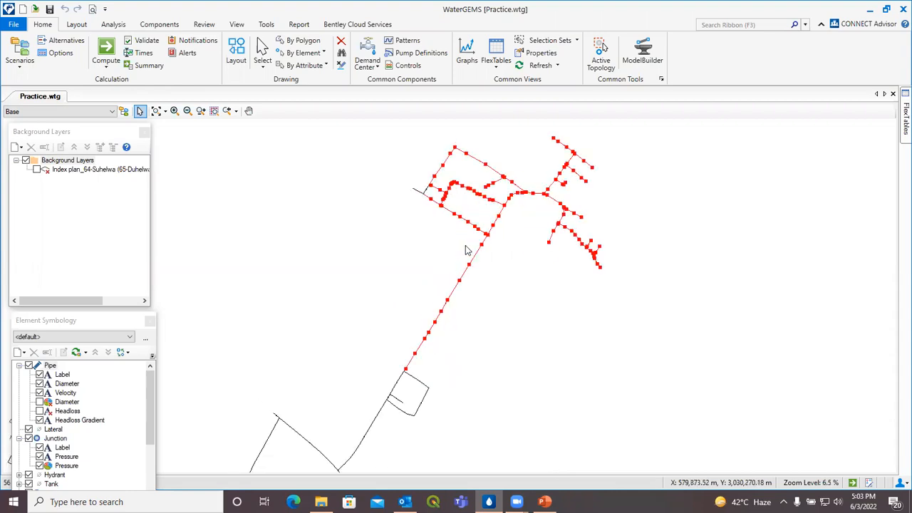
pyautogui.moveTo(427, 229); pyautogui.dragTo(393, 149)
pyautogui.moveTo(507, 320); pyautogui.dragTo(513, 304)
pyautogui.scroll(-3, 602, 313)
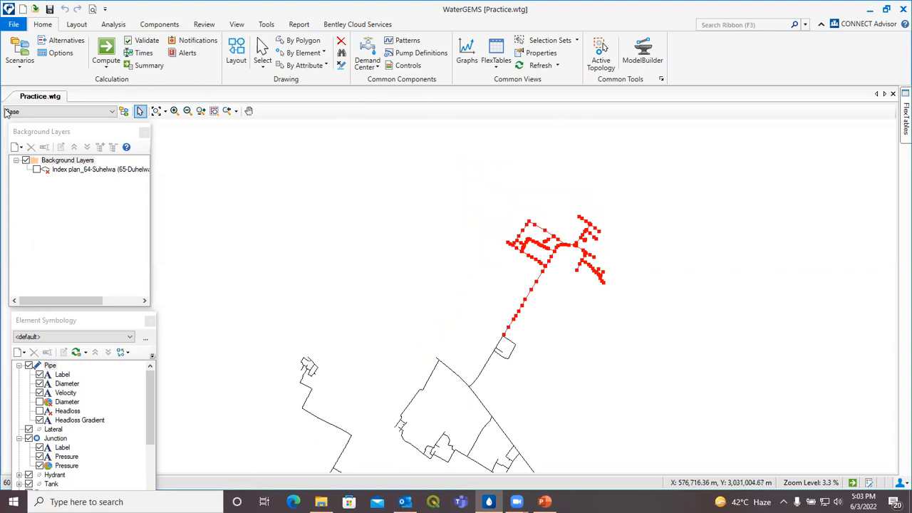
pyautogui.click(13, 25)
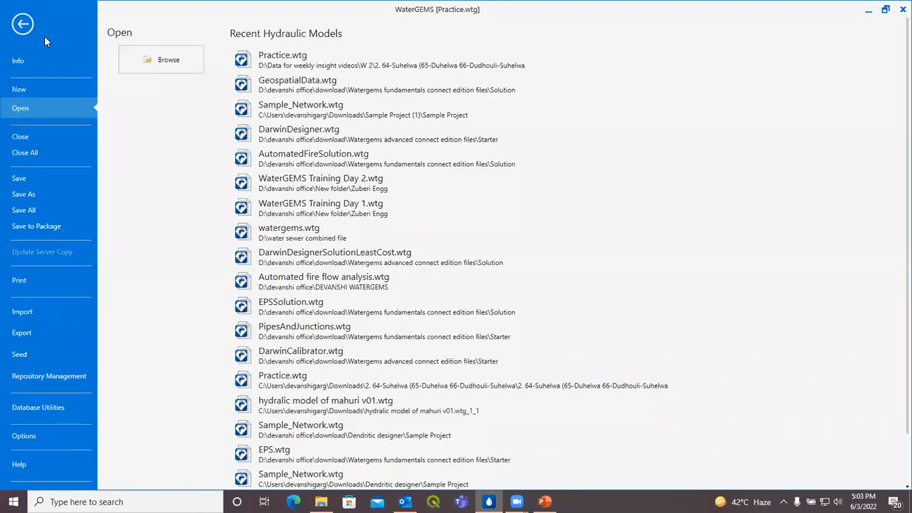
# Step: Export the selected branch as submodel 'sb model 1' into D:\sub model
pyautogui.click(46, 332)
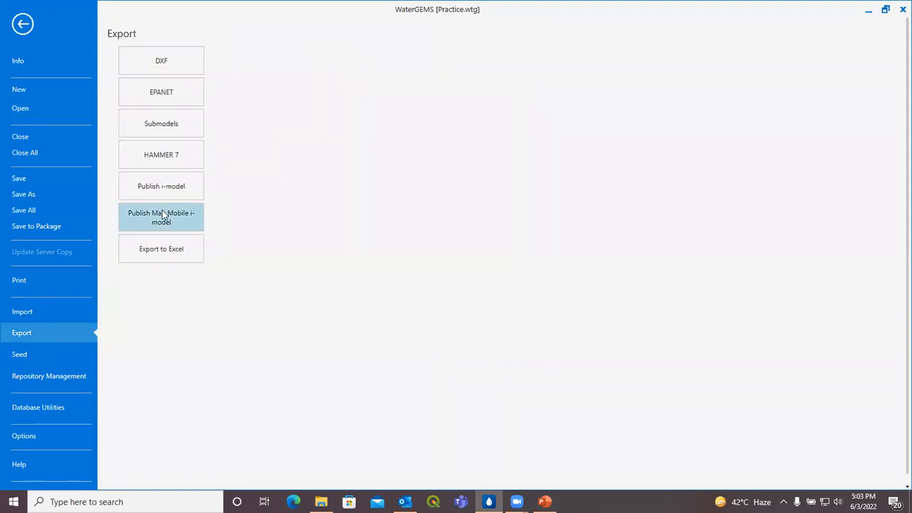
pyautogui.click(190, 128)
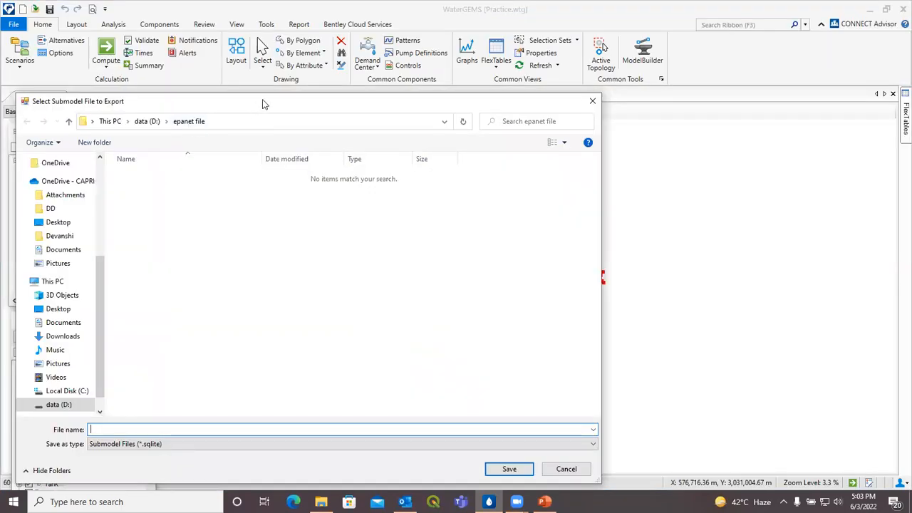
pyautogui.moveTo(263, 104); pyautogui.dragTo(345, 85)
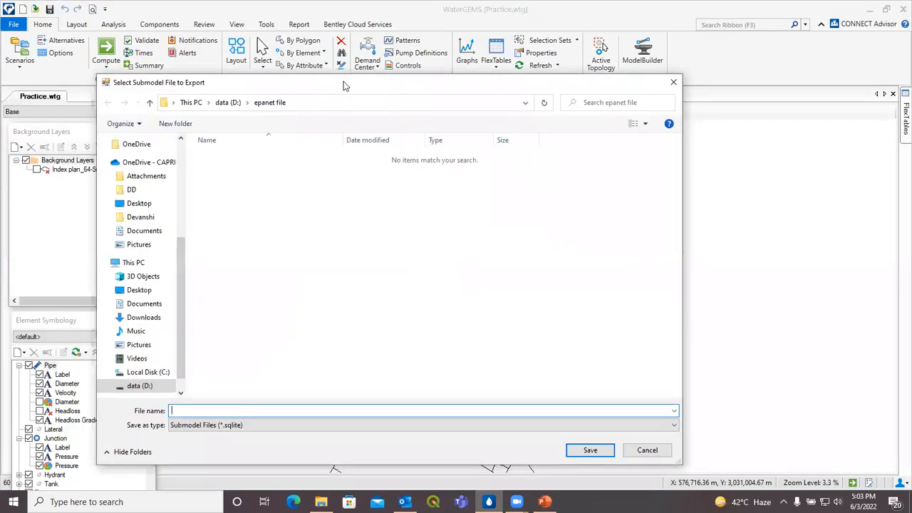
pyautogui.click(135, 387)
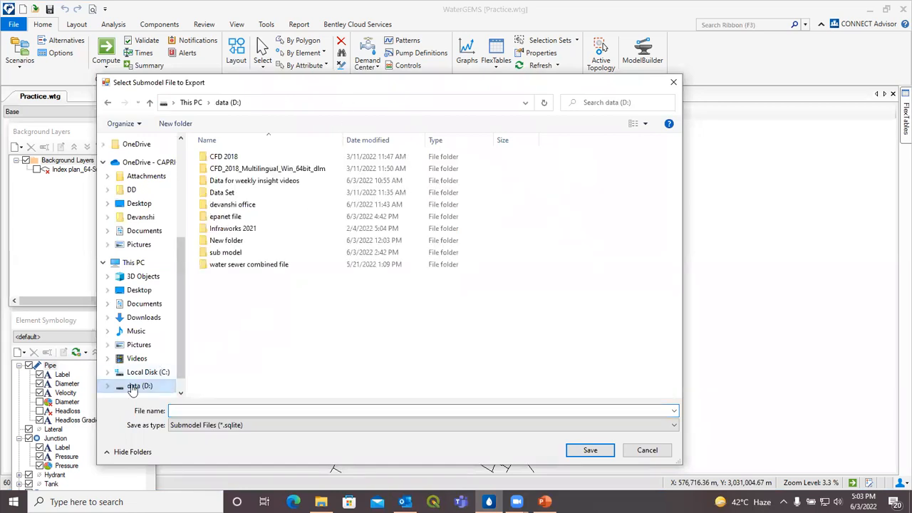
pyautogui.click(243, 253)
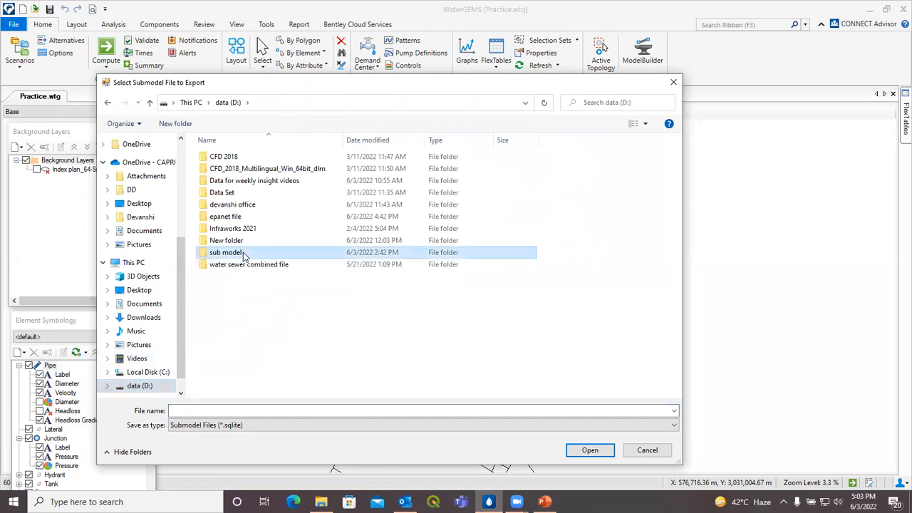
pyautogui.doubleClick(261, 254)
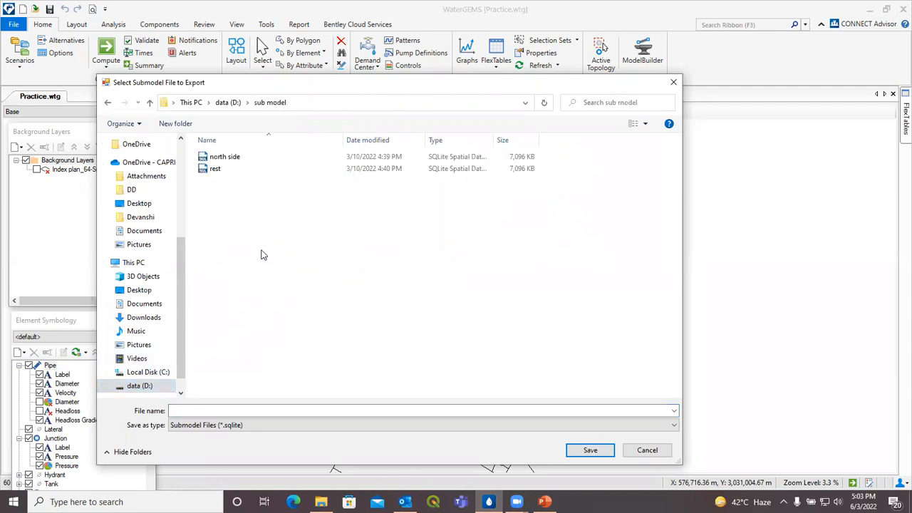
pyautogui.click(220, 410)
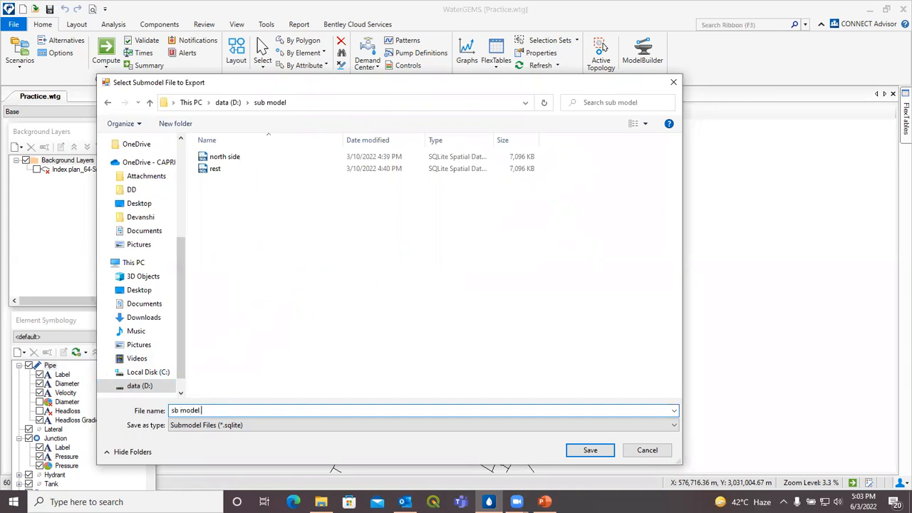
pyautogui.click(599, 453)
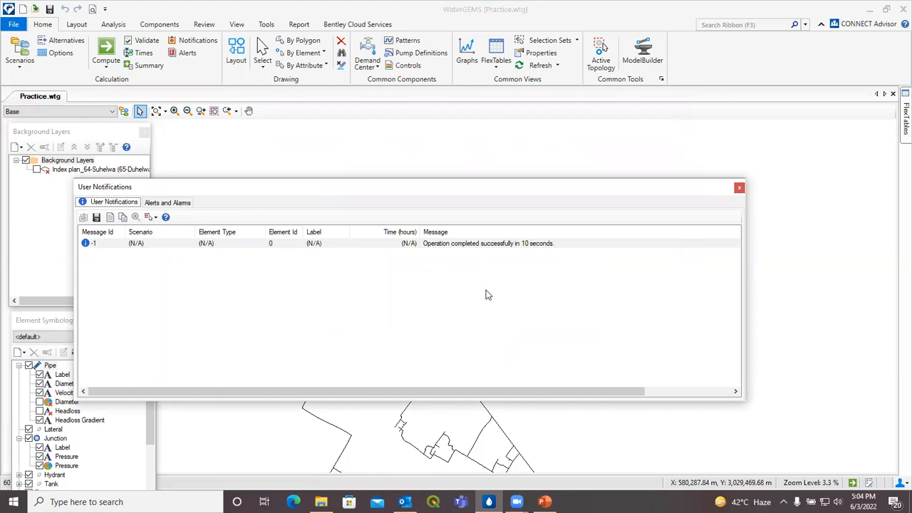
pyautogui.click(740, 189)
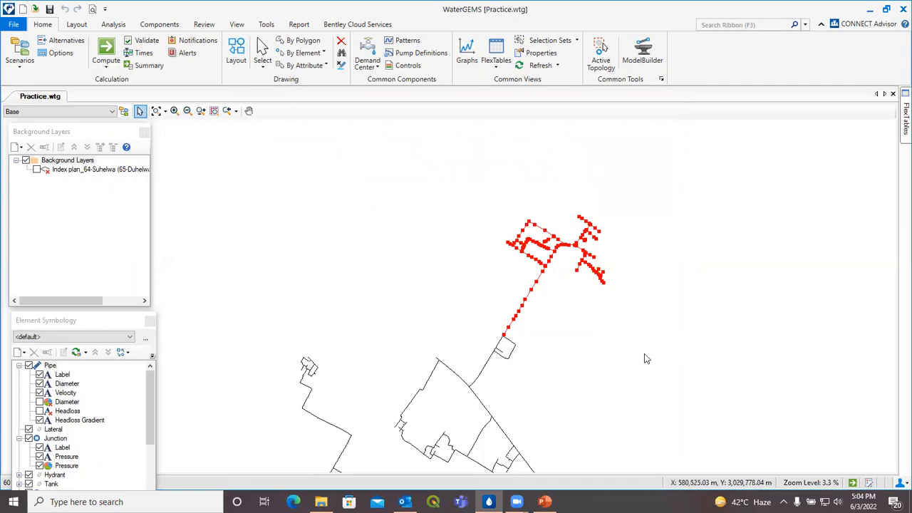
# Step: Create a new blank model, Untitled1.wtg, declining change tracking
pyautogui.moveTo(623, 371); pyautogui.dragTo(627, 323)
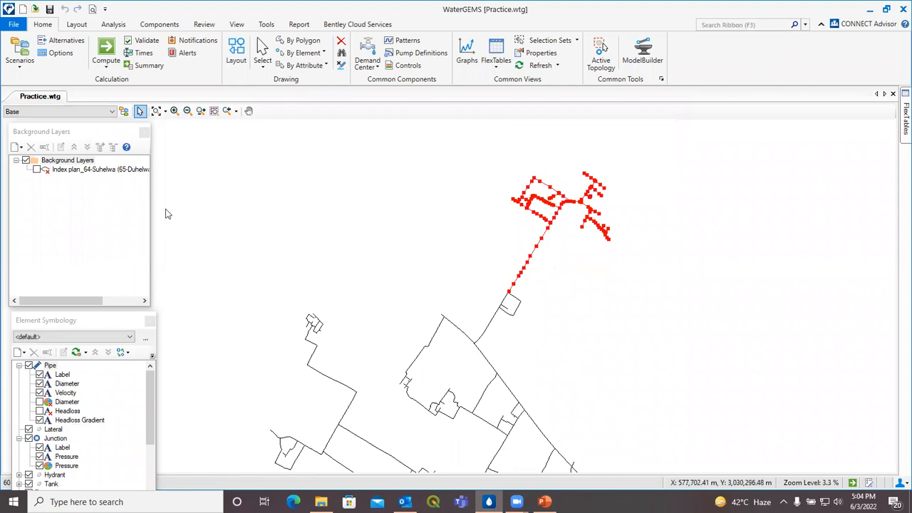
pyautogui.click(19, 24)
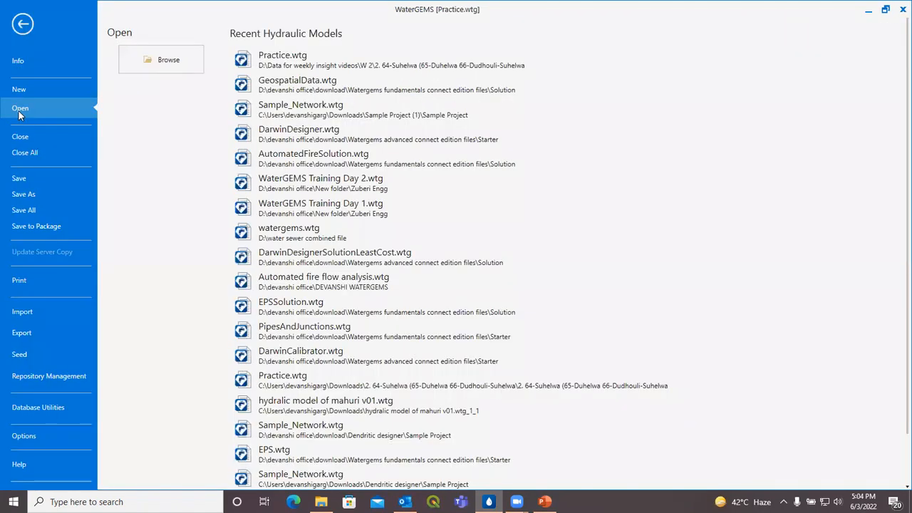
pyautogui.press('Escape')
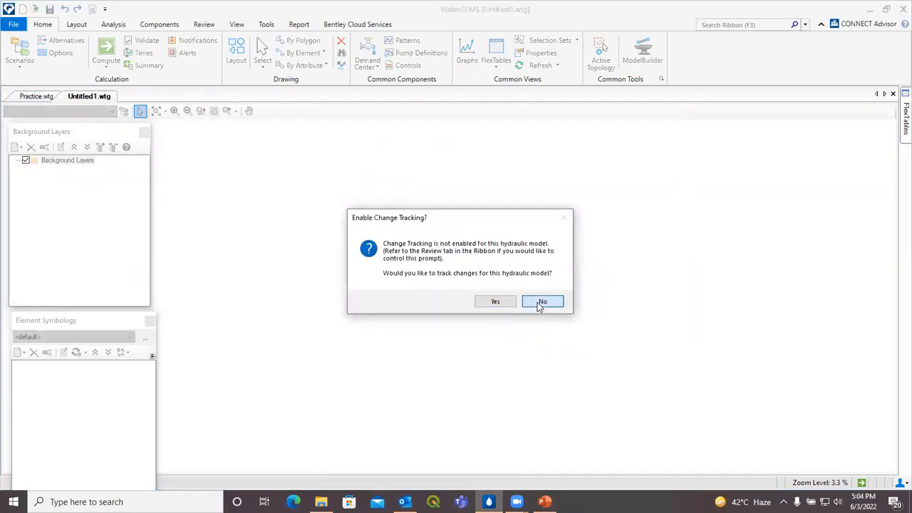
pyautogui.click(540, 303)
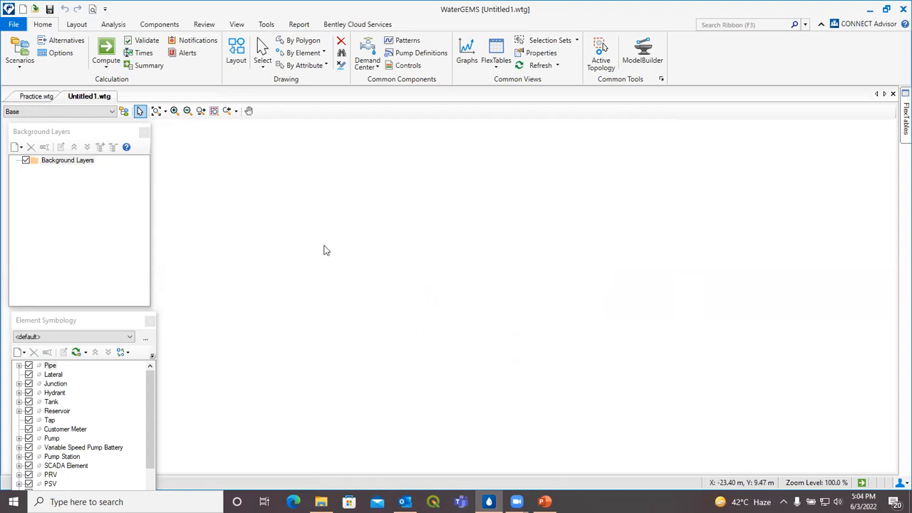
# Step: Import the 'sb model 1' submodel from D:\sub model into Untitled1.wtg
pyautogui.click(17, 24)
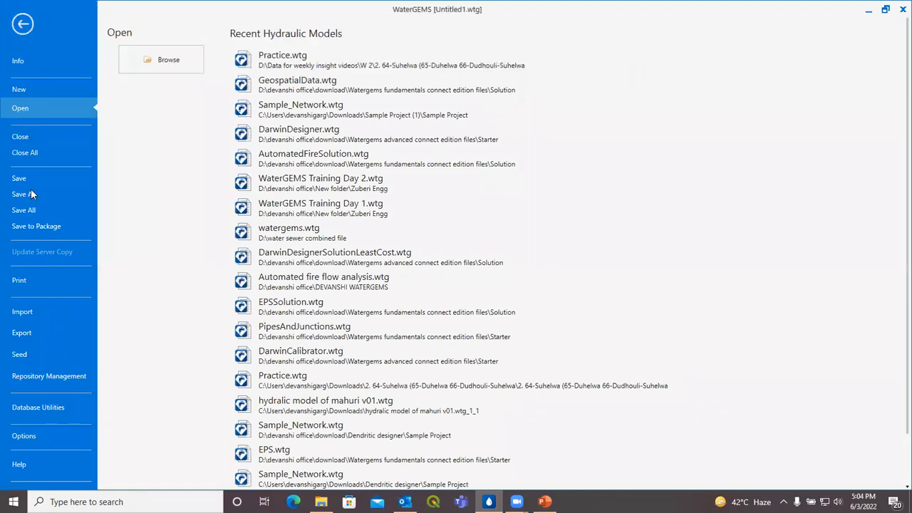
pyautogui.click(38, 312)
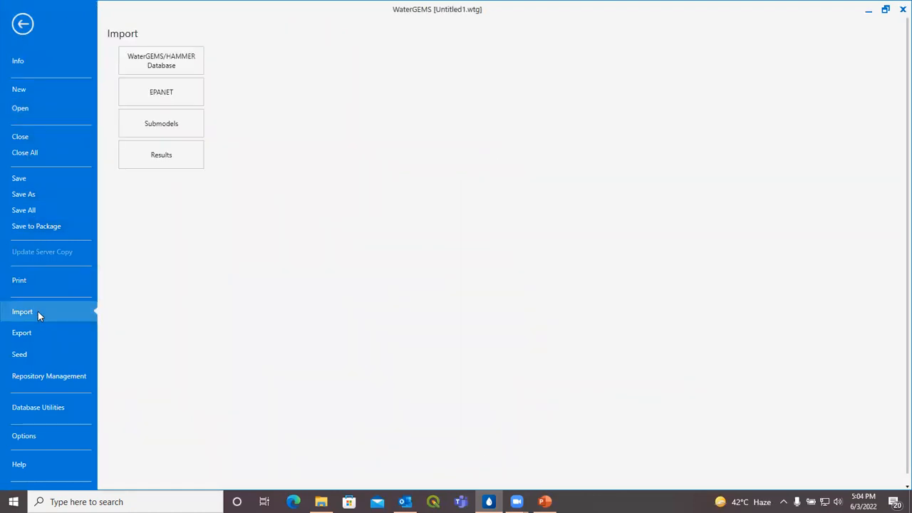
pyautogui.click(152, 124)
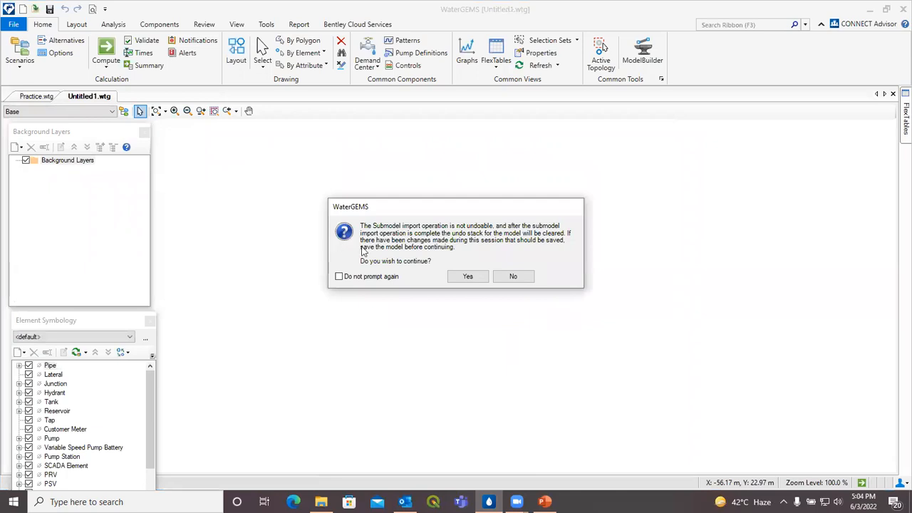
pyautogui.click(467, 279)
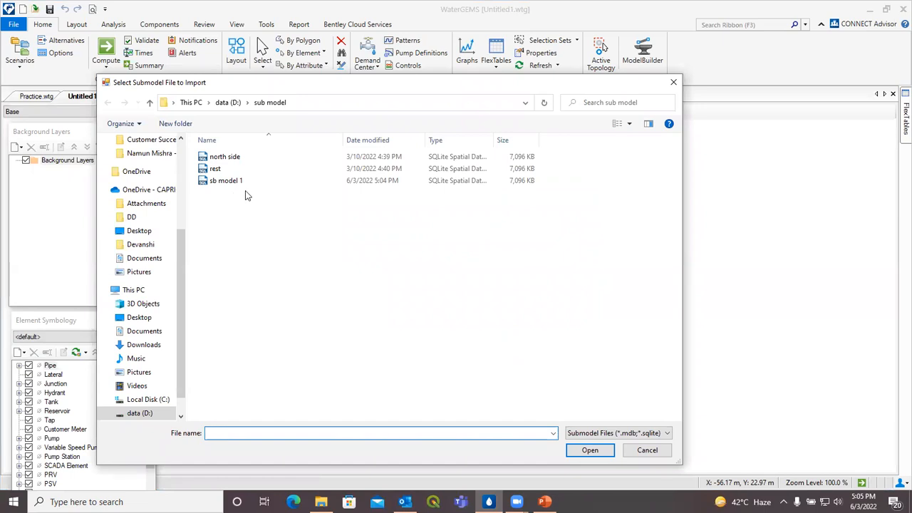
pyautogui.click(245, 182)
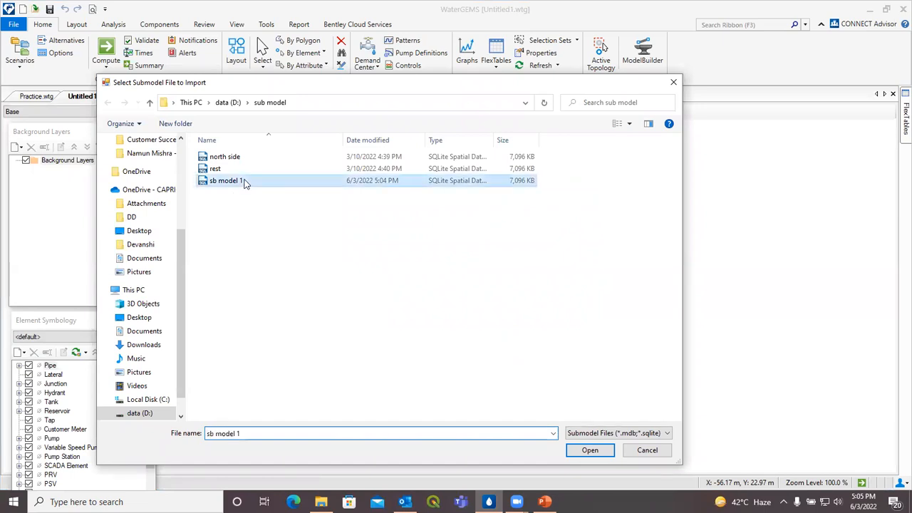
pyautogui.click(587, 450)
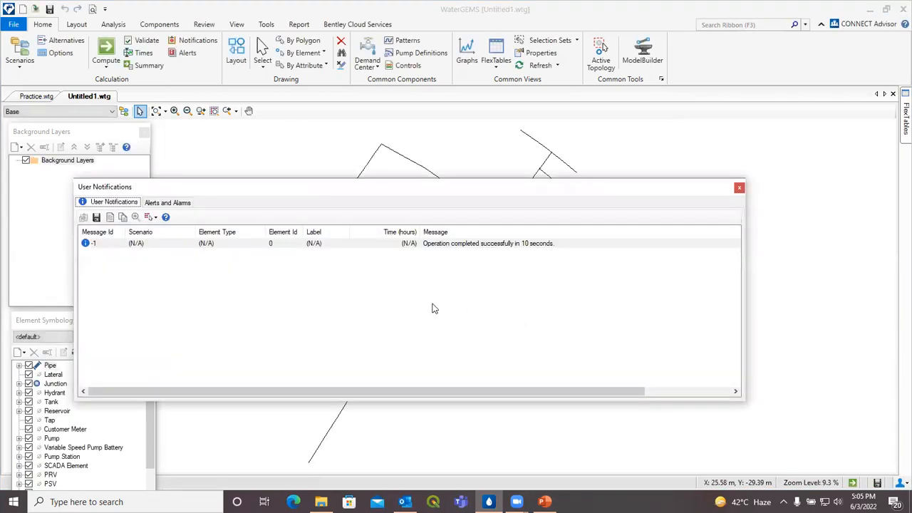
# Step: Switch between Practice.wtg and Untitled1.wtg, ending on Practice with nothing selected
pyautogui.click(740, 188)
pyautogui.scroll(-1, 733, 214)
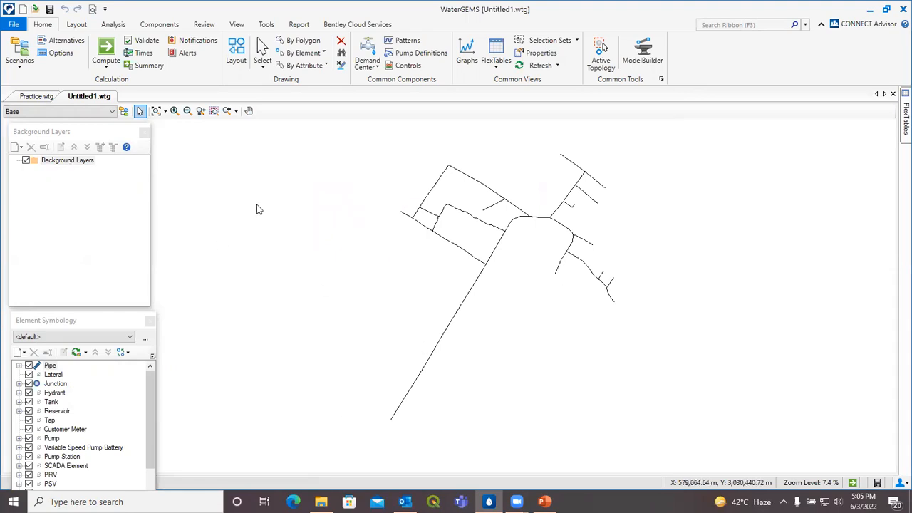
pyautogui.click(38, 96)
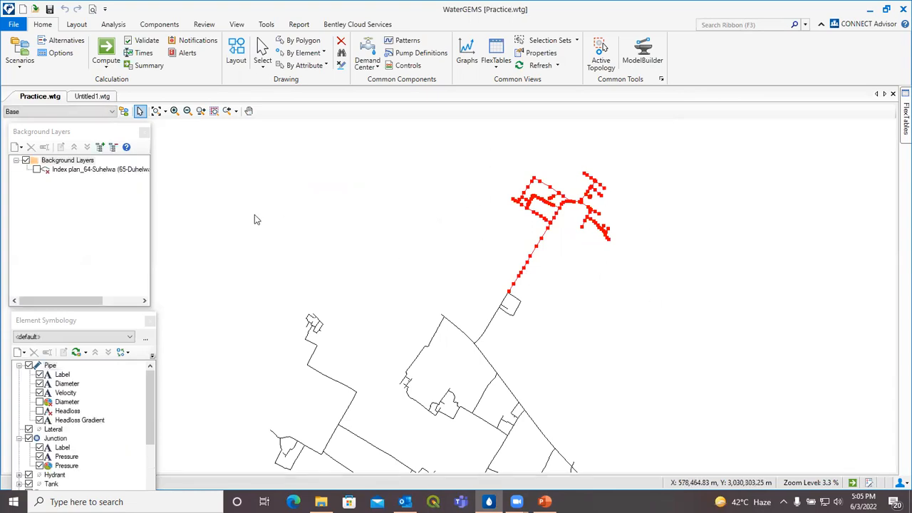
pyautogui.click(94, 97)
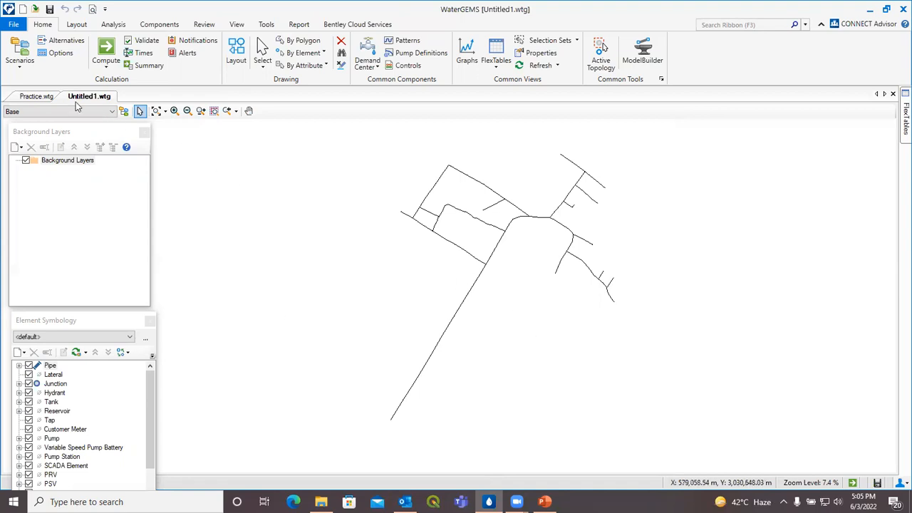
pyautogui.click(37, 96)
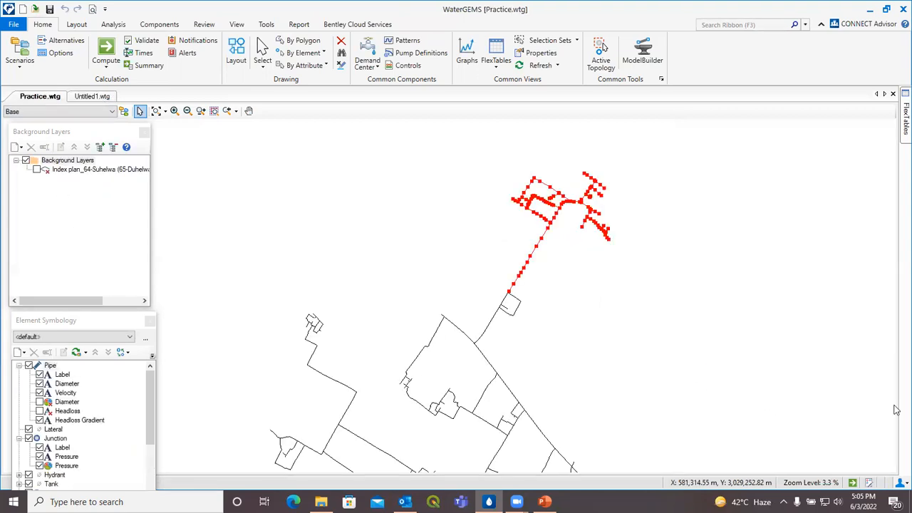
pyautogui.scroll(-2, 677, 300)
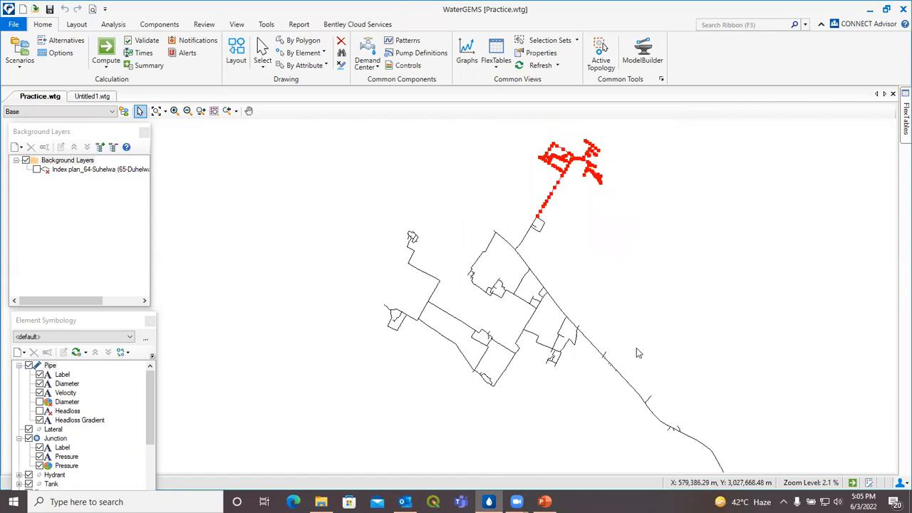
pyautogui.scroll(-1, 530, 338)
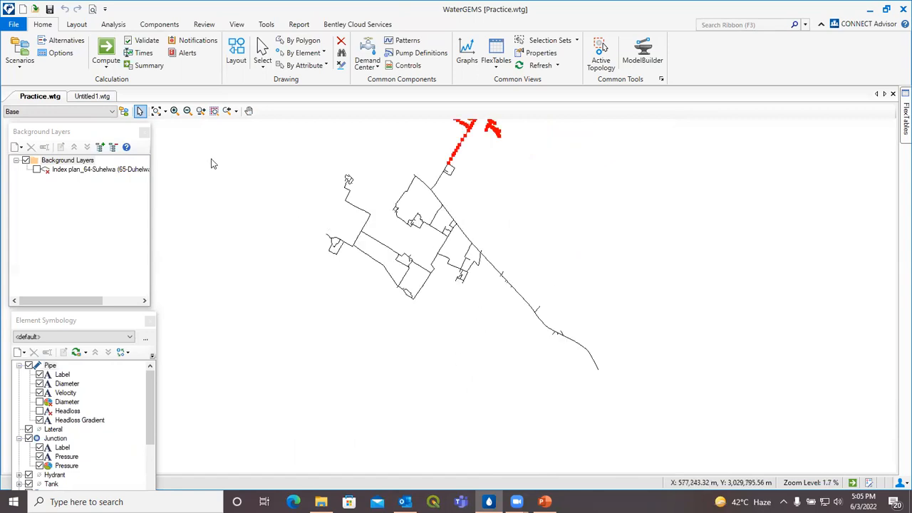
pyautogui.click(91, 96)
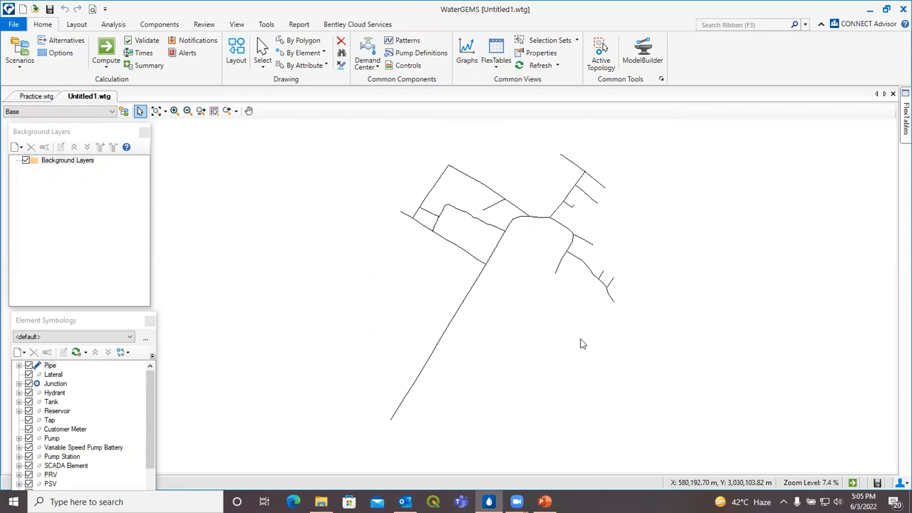
pyautogui.click(37, 96)
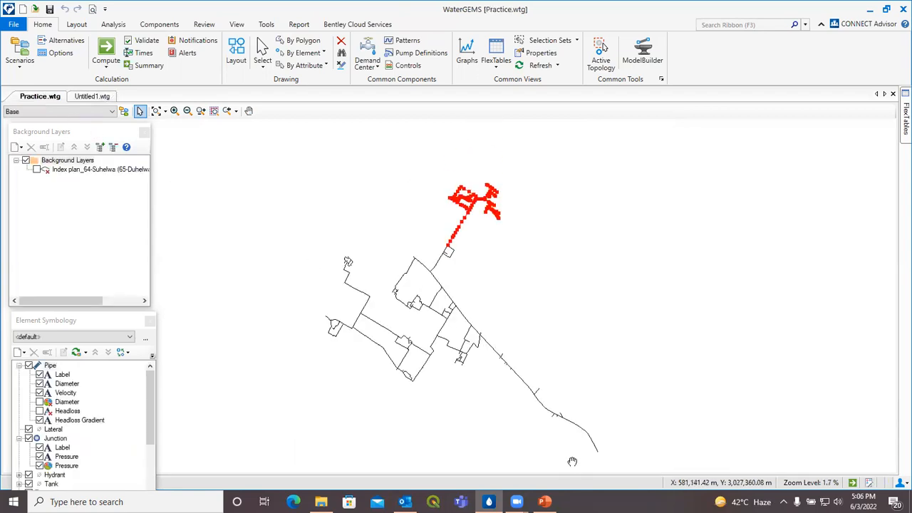
pyautogui.click(560, 258)
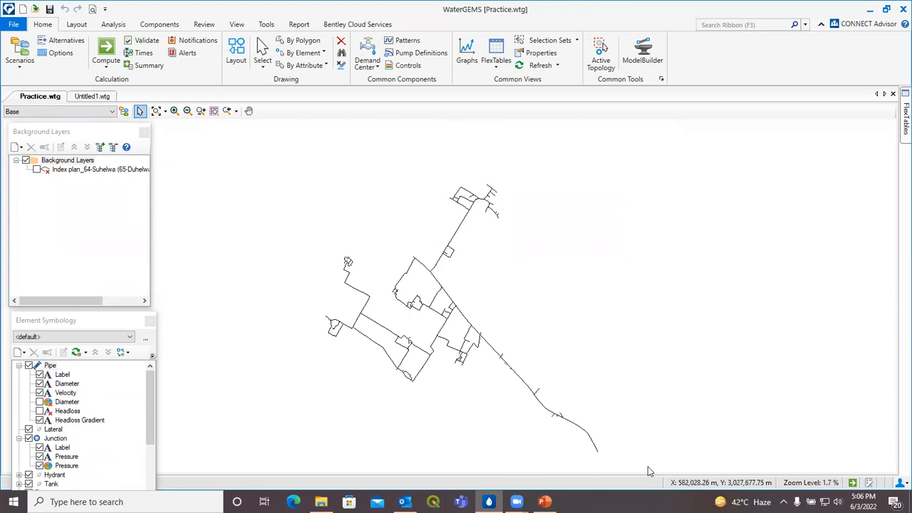
# Step: Window-select the lower, right-hand and left-hand pipes of the Practice network
pyautogui.moveTo(558, 399); pyautogui.dragTo(373, 260)
pyautogui.moveTo(616, 325); pyautogui.dragTo(595, 239)
pyautogui.moveTo(581, 366); pyautogui.dragTo(447, 254)
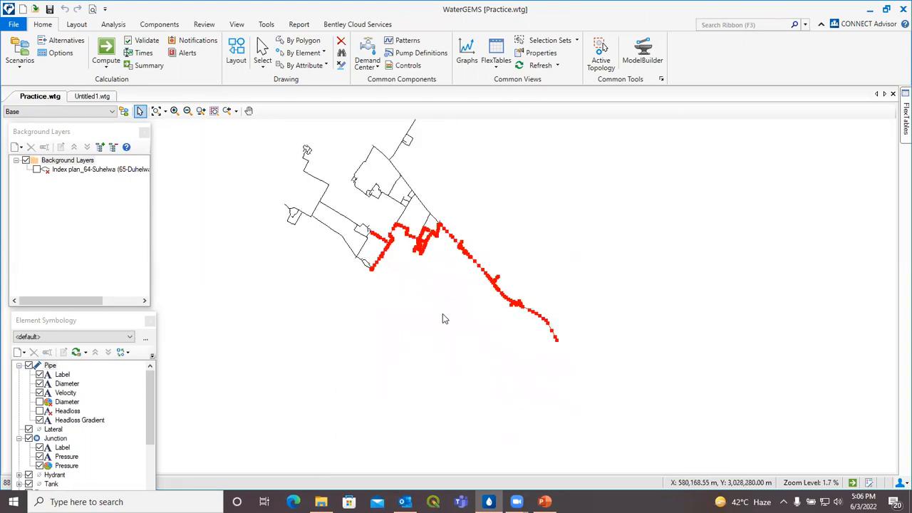
pyautogui.moveTo(443, 313); pyautogui.dragTo(280, 204)
pyautogui.moveTo(457, 221); pyautogui.dragTo(412, 200)
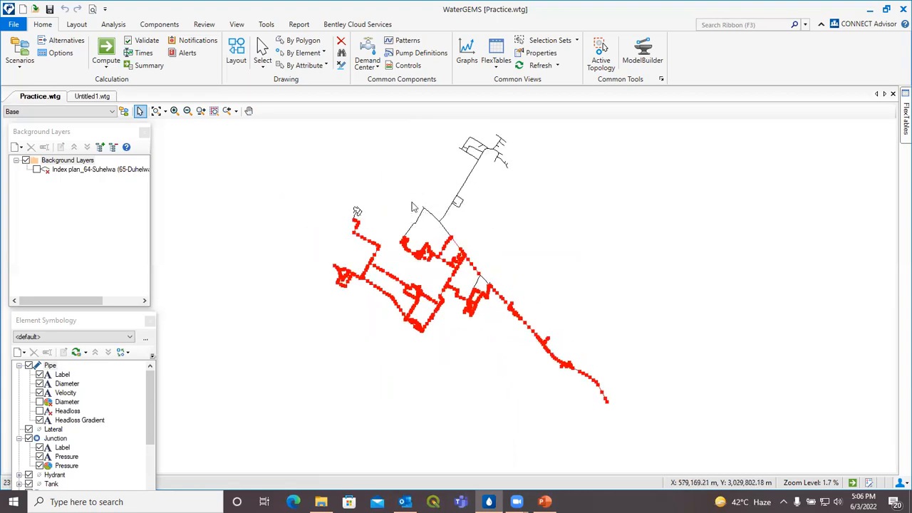
# Step: Add the remaining lower-right pipes and the pipe below the northern branch
pyautogui.moveTo(520, 253); pyautogui.dragTo(544, 299)
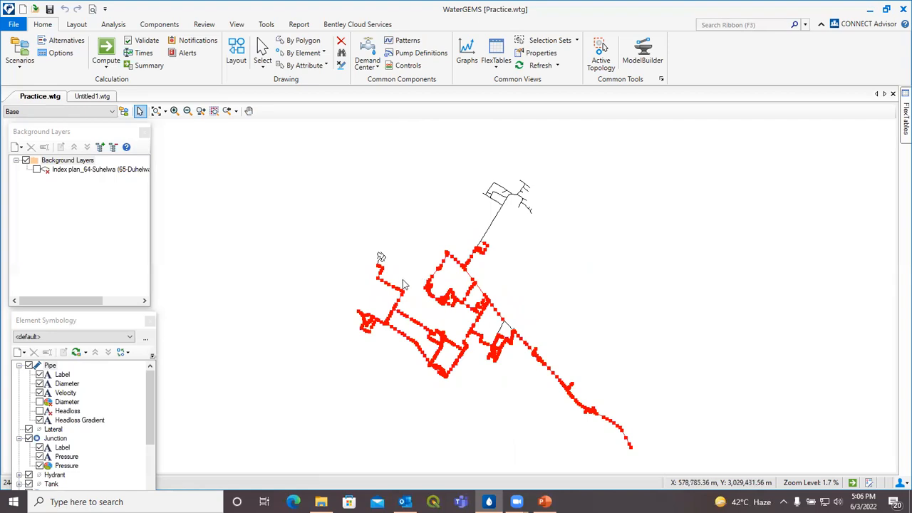
pyautogui.scroll(1, 469, 274)
pyautogui.scroll(1, 545, 279)
pyautogui.moveTo(595, 361); pyautogui.dragTo(543, 274)
pyautogui.moveTo(530, 428); pyautogui.dragTo(439, 318)
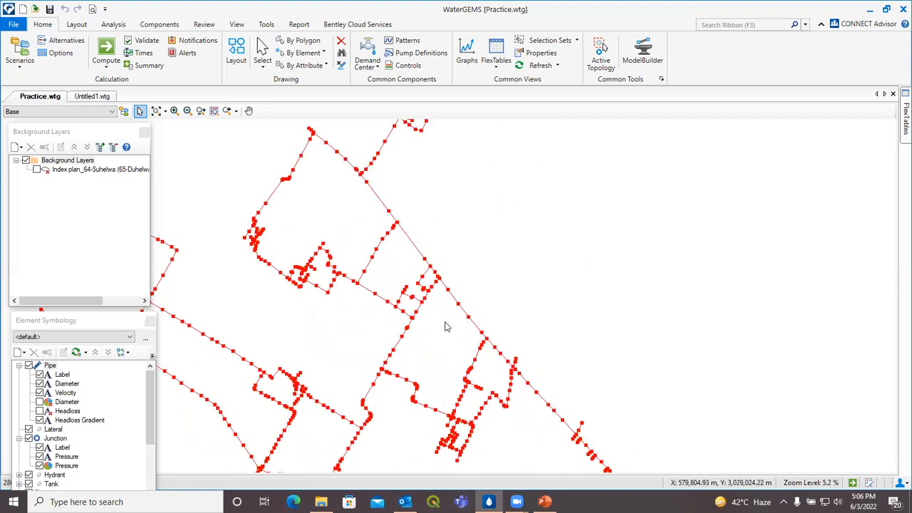
pyautogui.moveTo(503, 280); pyautogui.dragTo(518, 332)
pyautogui.scroll(1, 486, 312)
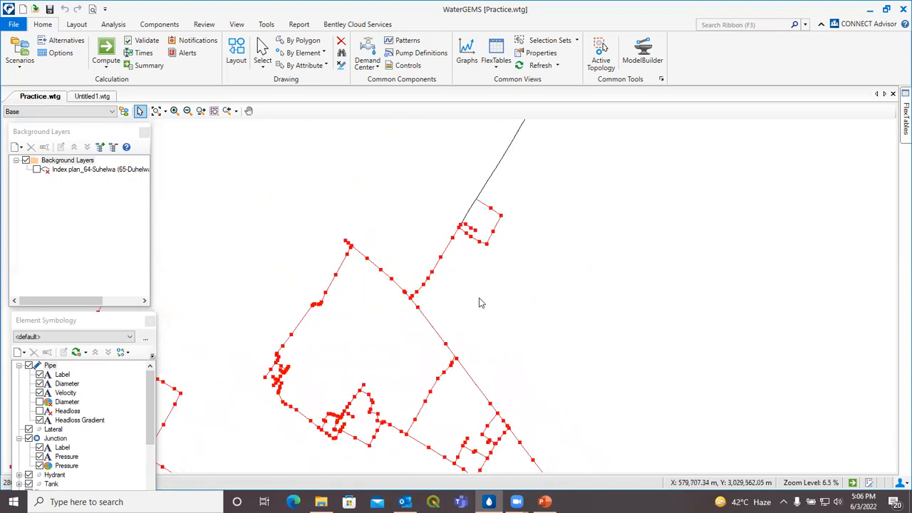
pyautogui.keyDown('ctrl'); pyautogui.click(467, 214); pyautogui.keyUp('ctrl')
# Step: Glance at Untitled1.wtg, then return to Practice with the whole selection in view
pyautogui.click(87, 97)
pyautogui.click(27, 98)
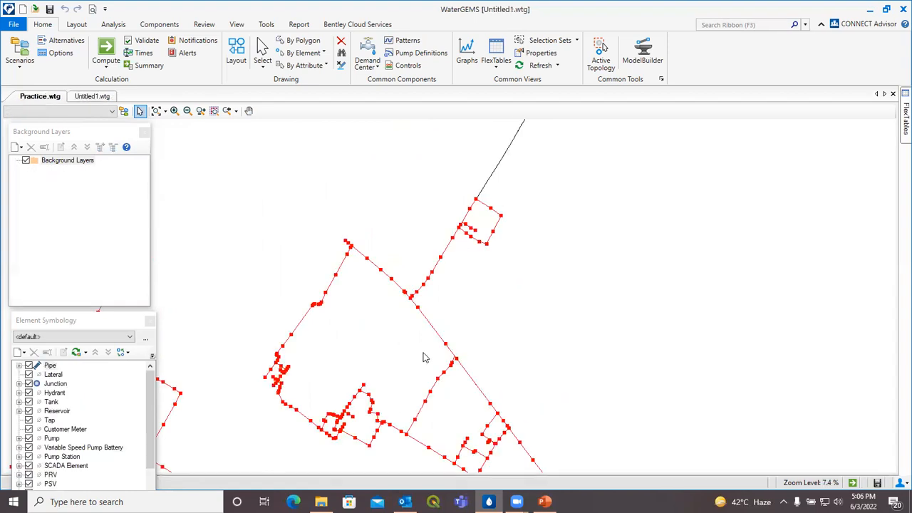
pyautogui.scroll(-5, 426, 355)
pyautogui.moveTo(511, 355); pyautogui.dragTo(523, 258)
pyautogui.scroll(-1, 532, 264)
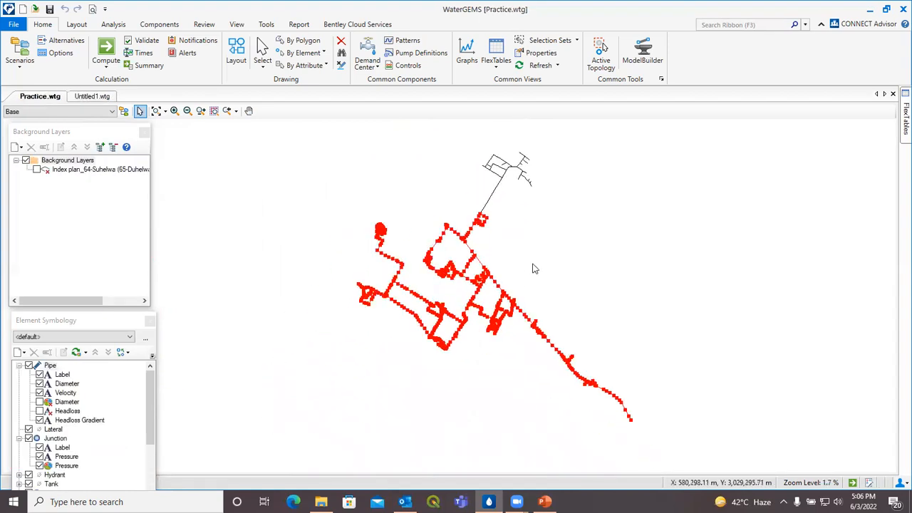
# Step: Export the selected lower network as submodel 'sb model 2' into D:\sub model
pyautogui.click(14, 24)
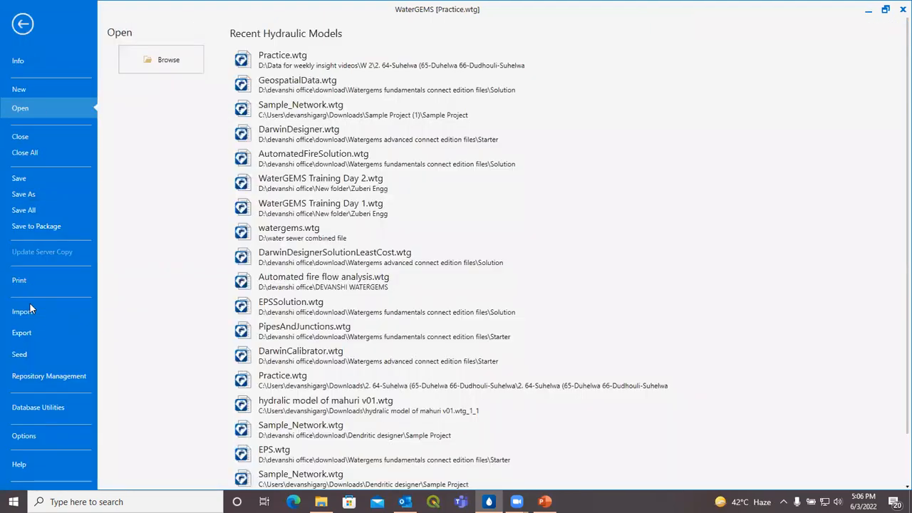
pyautogui.click(34, 329)
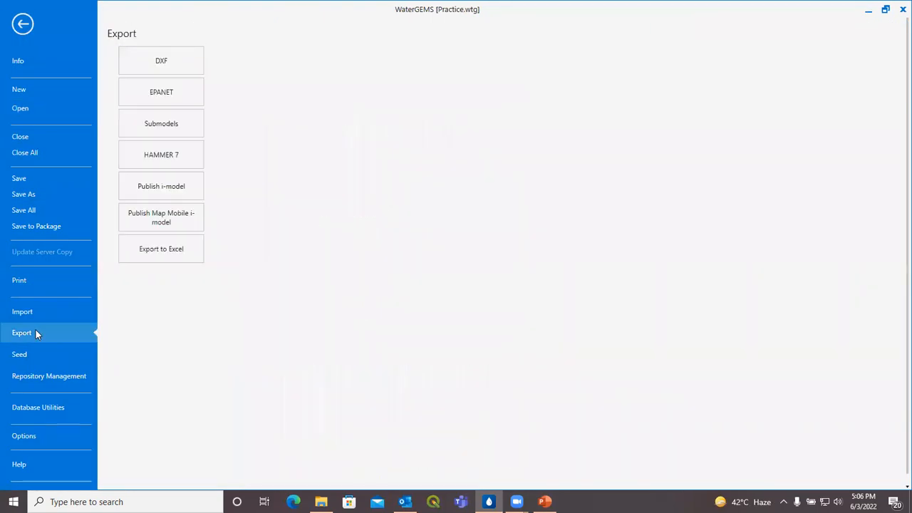
pyautogui.click(180, 129)
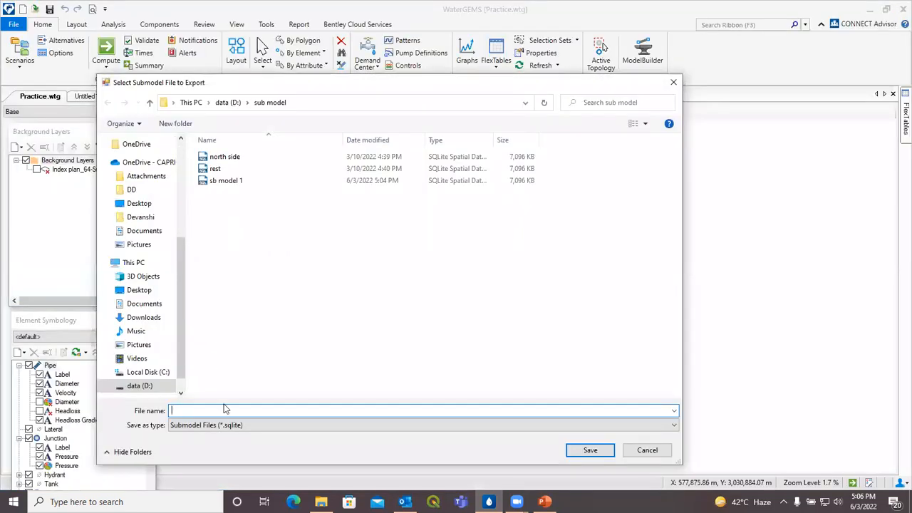
pyautogui.write('sb')
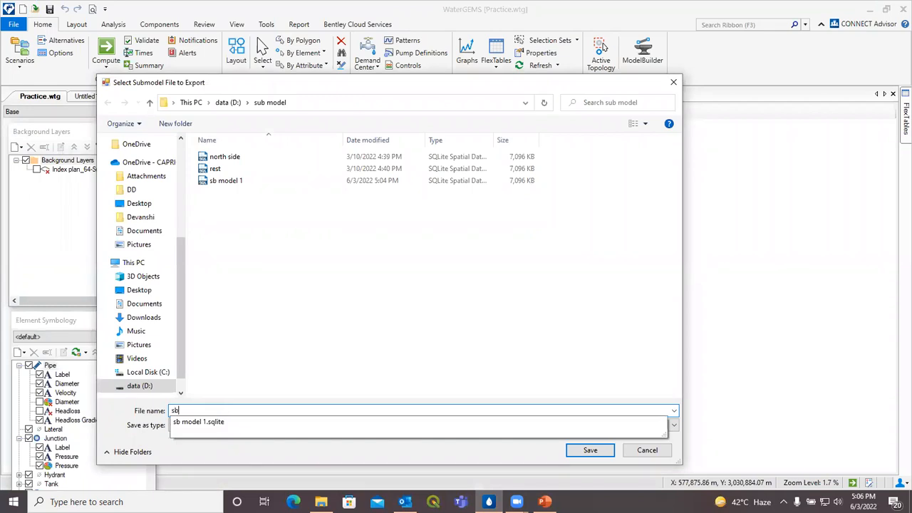
pyautogui.write(' model 2')
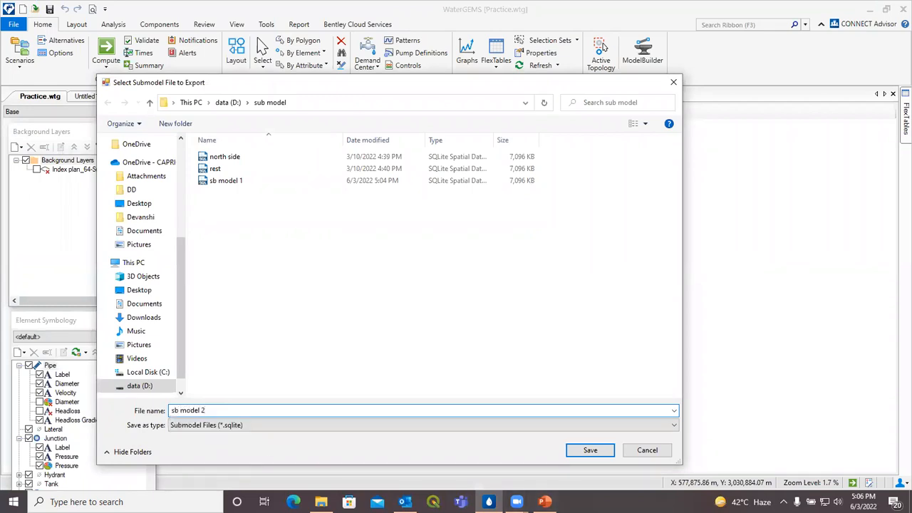
pyautogui.click(603, 454)
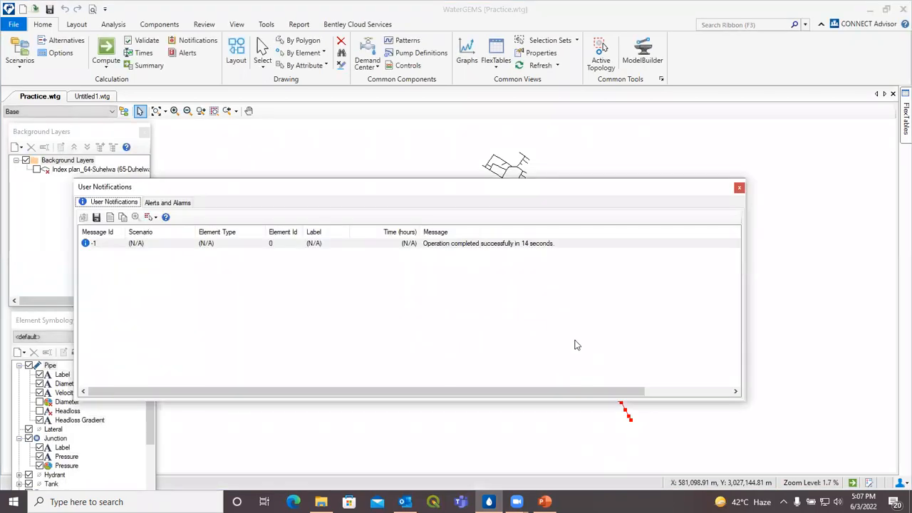
pyautogui.click(740, 188)
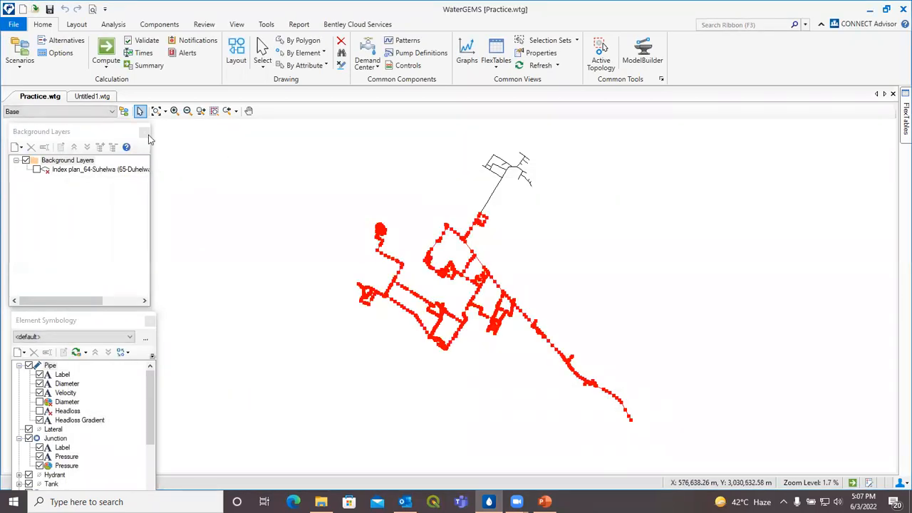
pyautogui.click(103, 98)
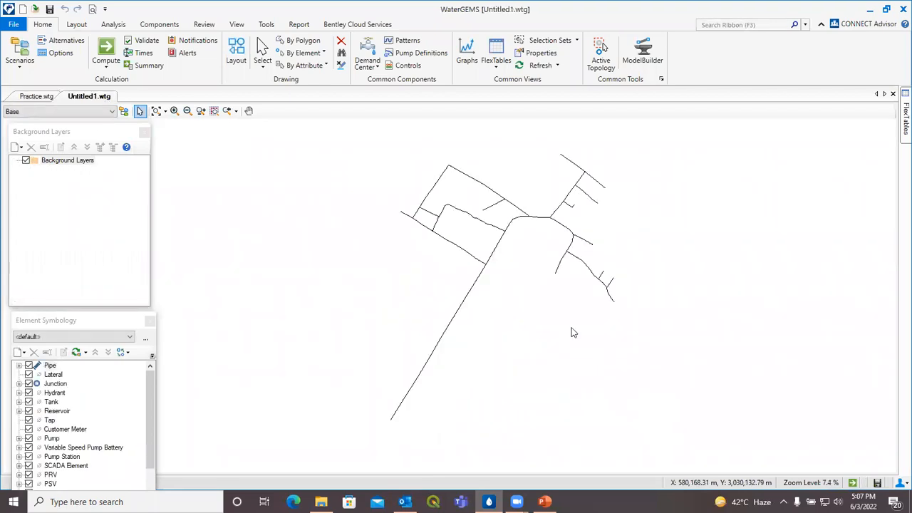
# Step: Import 'sb model 2' into Untitled1.wtg, joining the lower network to the upper branch
pyautogui.click(7, 25)
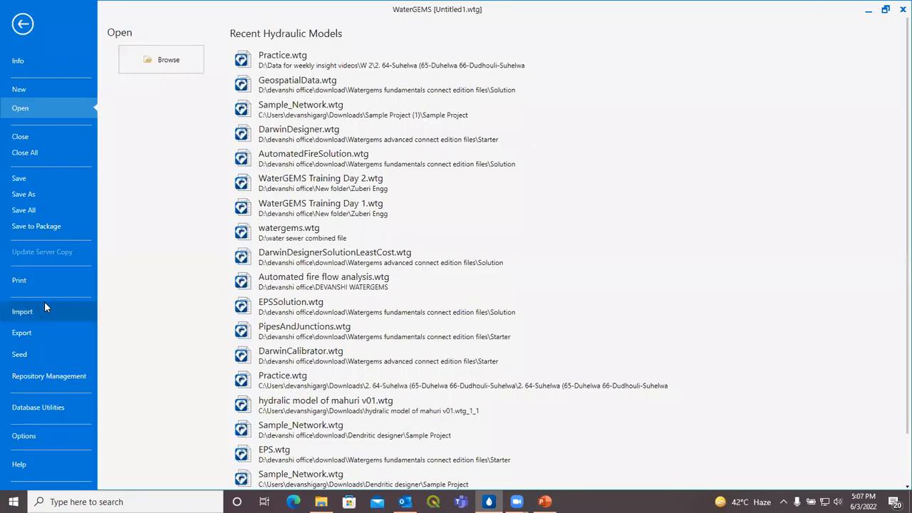
pyautogui.click(128, 128)
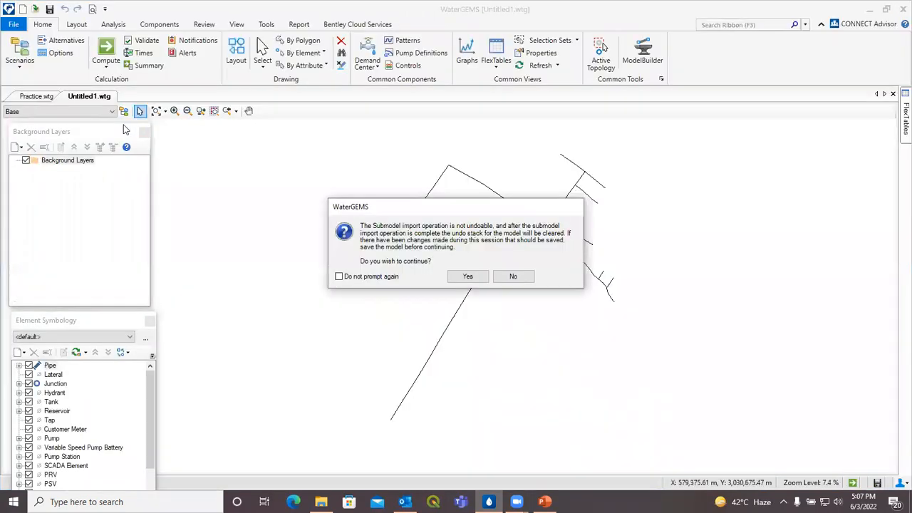
pyautogui.click(462, 282)
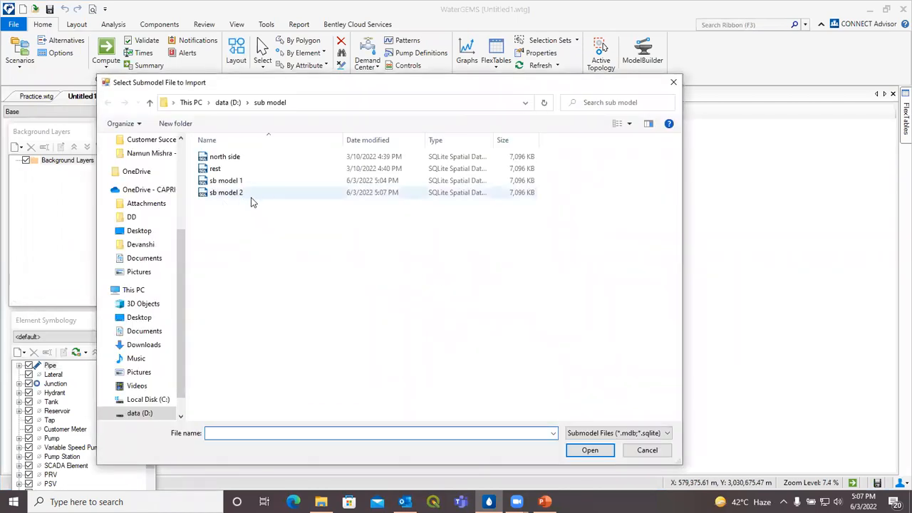
pyautogui.click(272, 195)
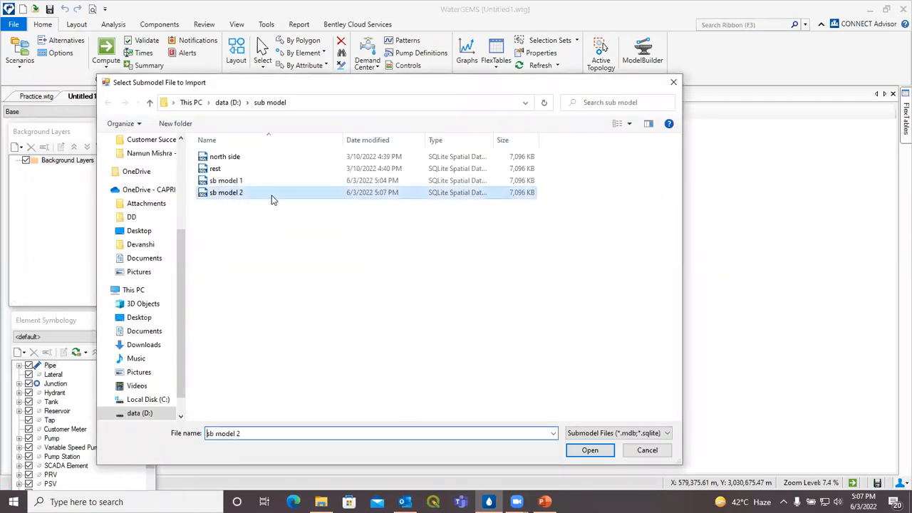
pyautogui.click(589, 451)
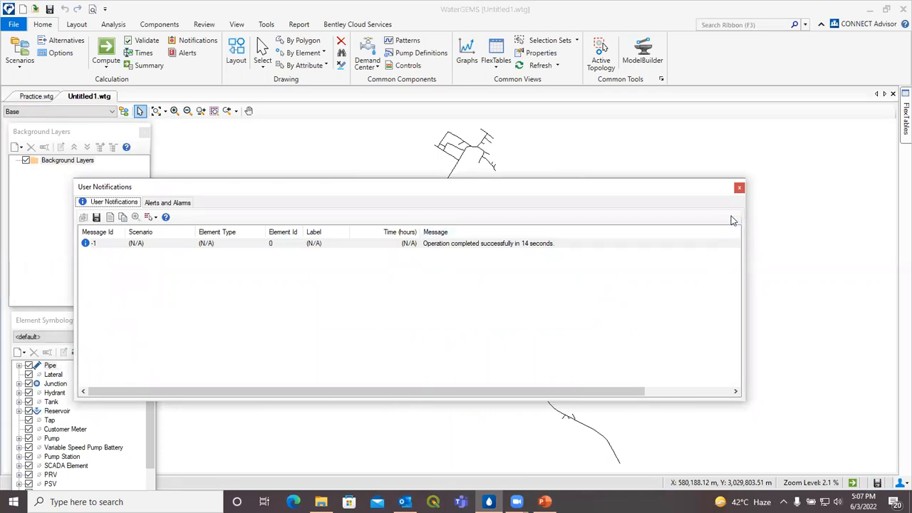
pyautogui.click(739, 188)
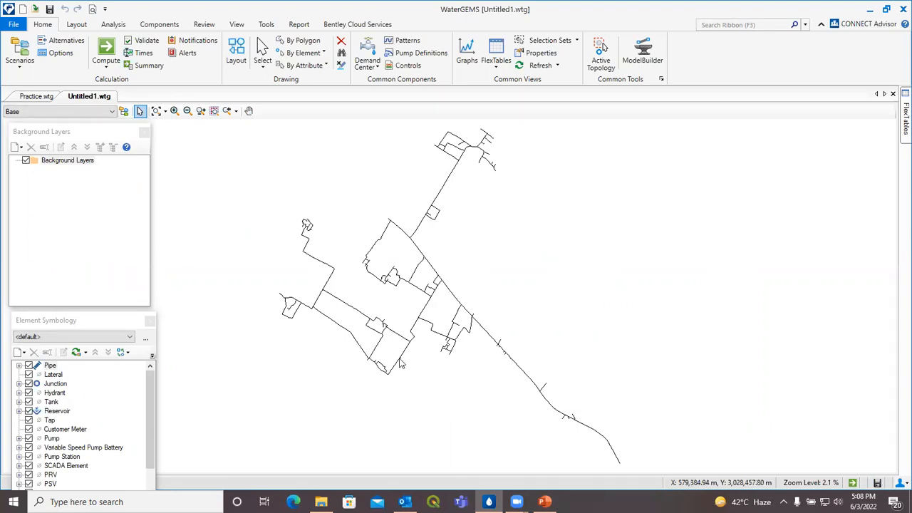
# Step: Close Untitled1.wtg without saving, leaving only Practice.wtg open
pyautogui.click(37, 96)
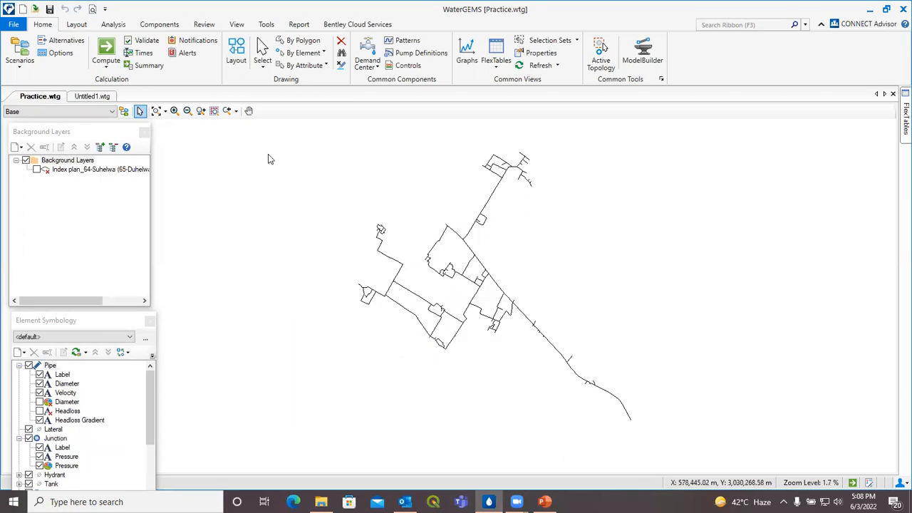
pyautogui.click(105, 97)
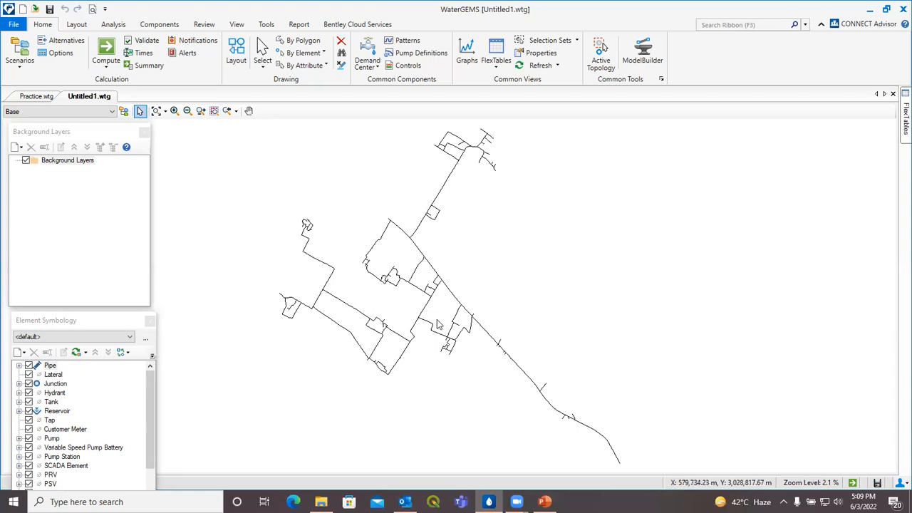
pyautogui.rightClick(84, 94)
pyautogui.click(97, 102)
pyautogui.click(467, 295)
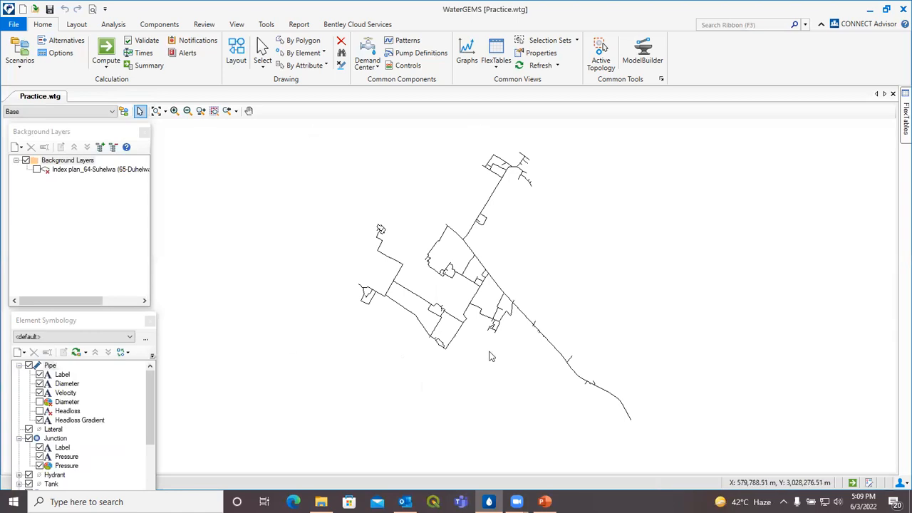
pyautogui.moveTo(541, 261); pyautogui.dragTo(530, 286)
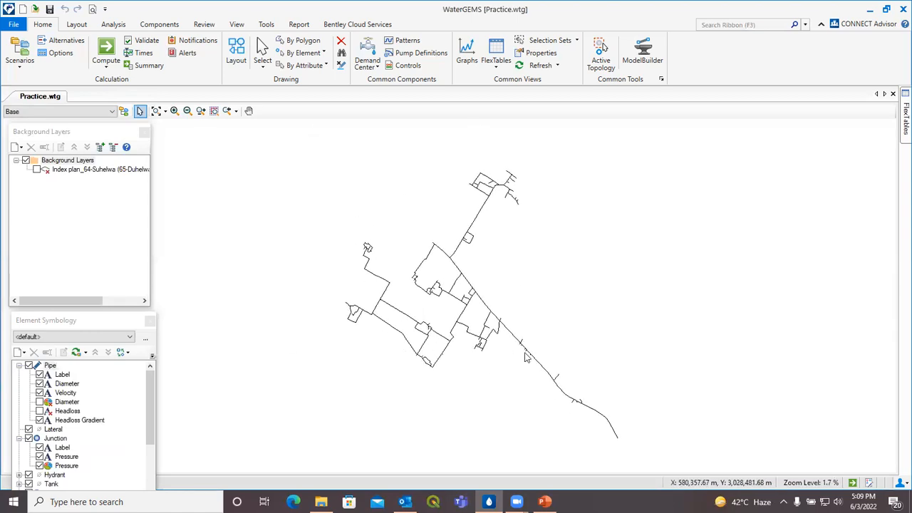
# Step: Export the Practice network as 'dxf file' on the D: drive with default layer settings
pyautogui.click(14, 25)
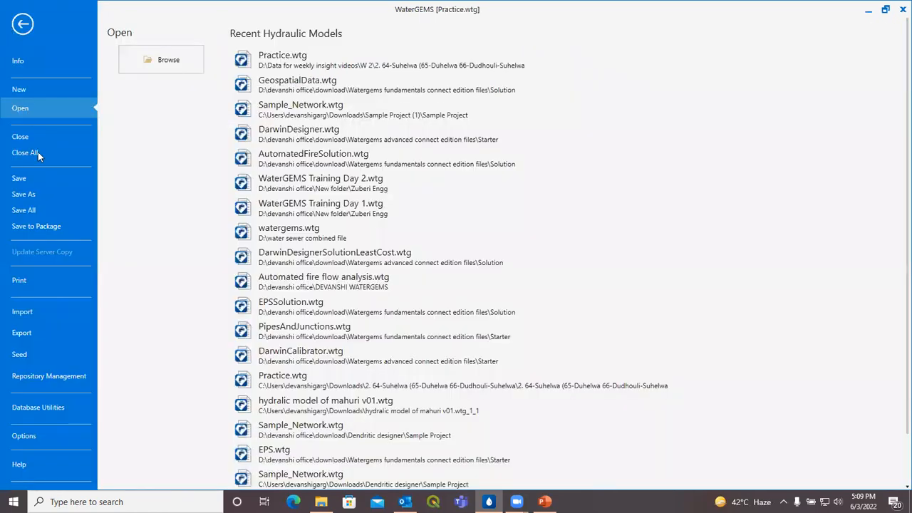
pyautogui.click(43, 334)
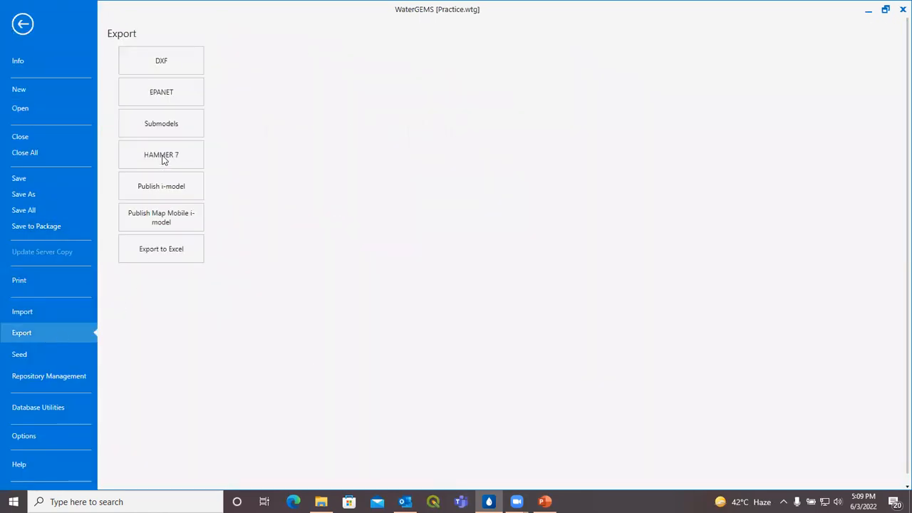
pyautogui.click(175, 61)
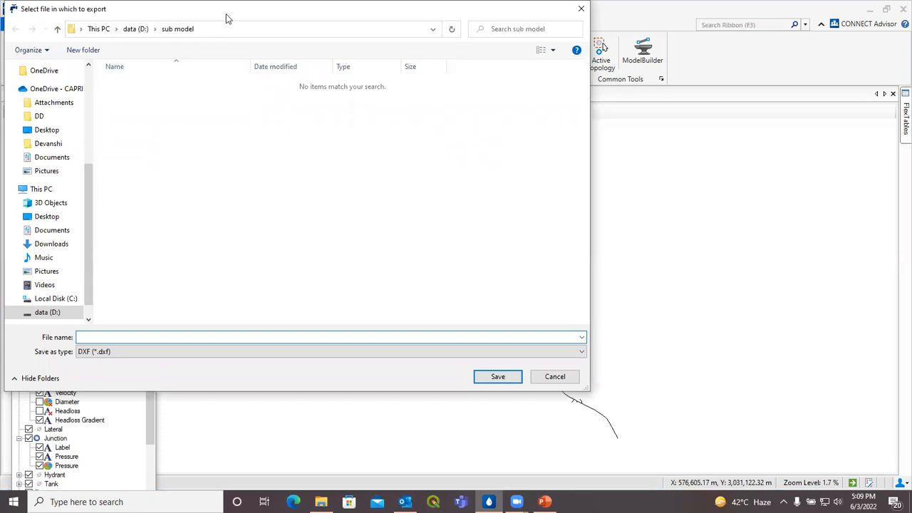
pyautogui.moveTo(227, 18); pyautogui.dragTo(272, 30)
pyautogui.click(103, 41)
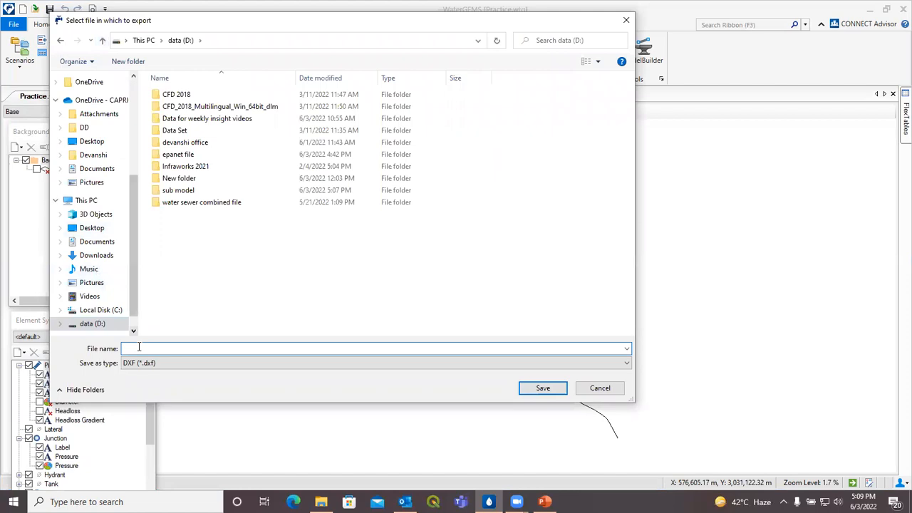
pyautogui.write('d')
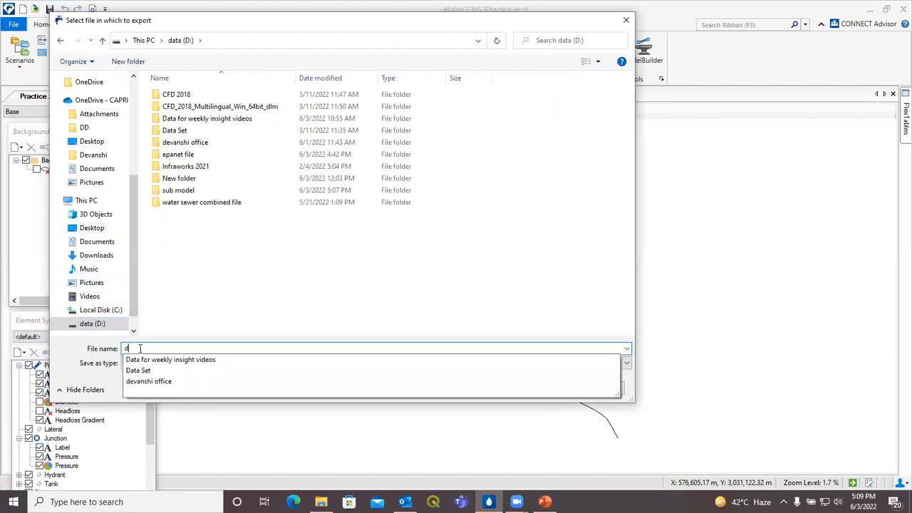
pyautogui.write('xf file')
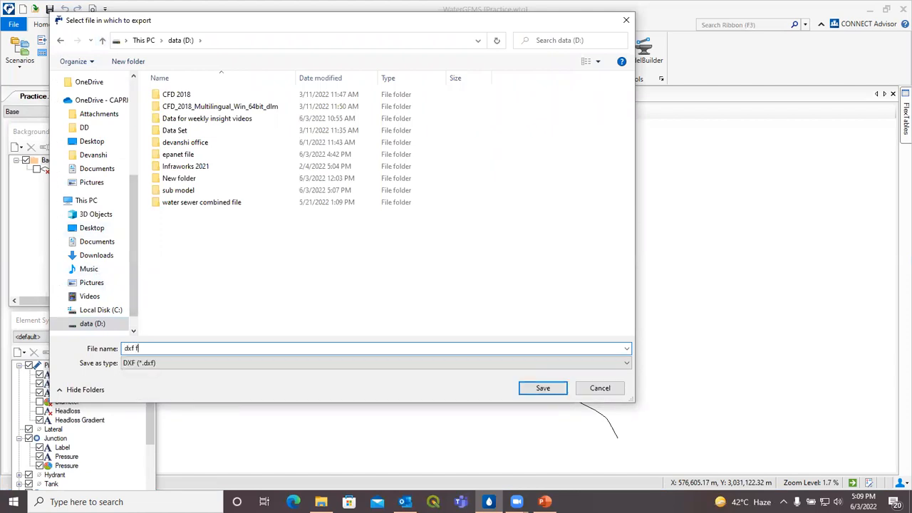
pyautogui.click(540, 389)
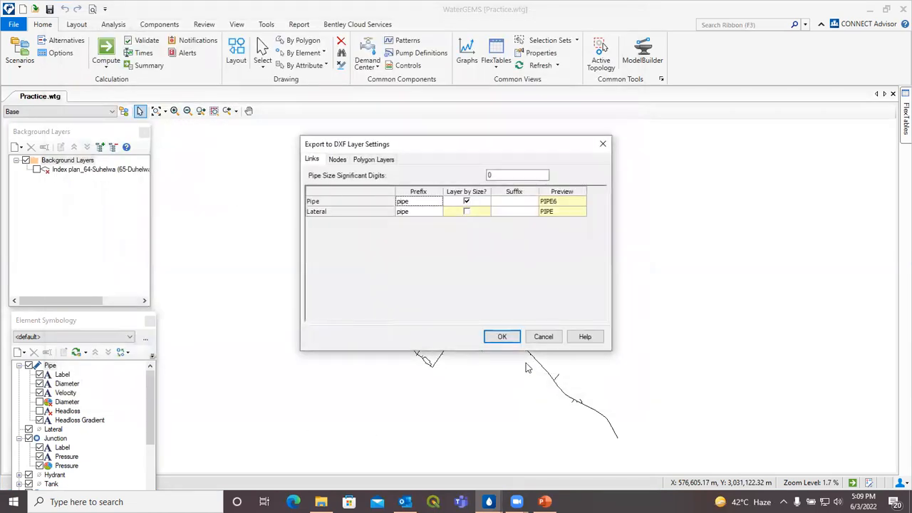
pyautogui.click(497, 336)
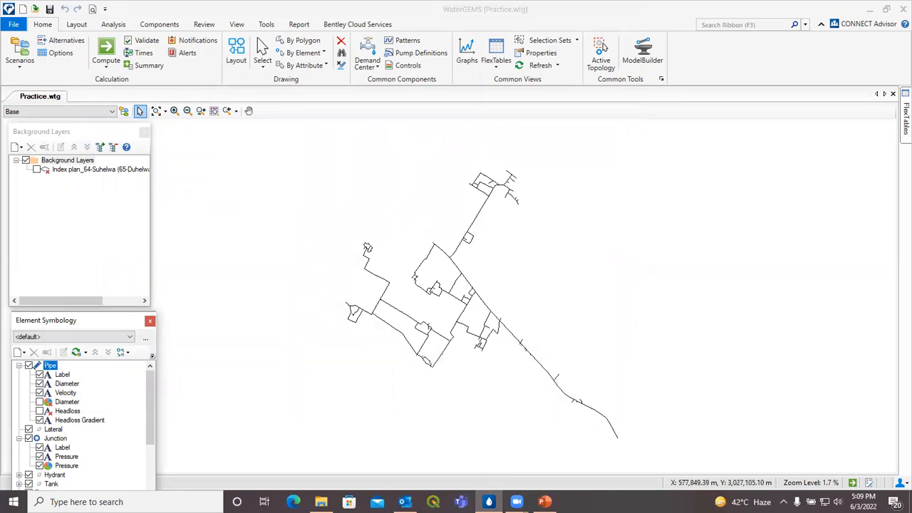
pyautogui.click(321, 502)
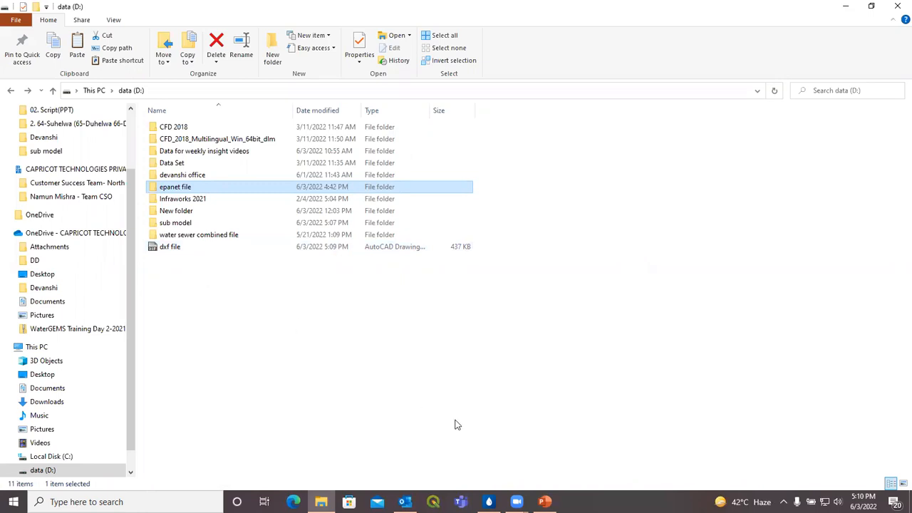
# Step: Open the exported 'dxf file' from the data (D:) drive in AutoCAD
pyautogui.doubleClick(340, 247)
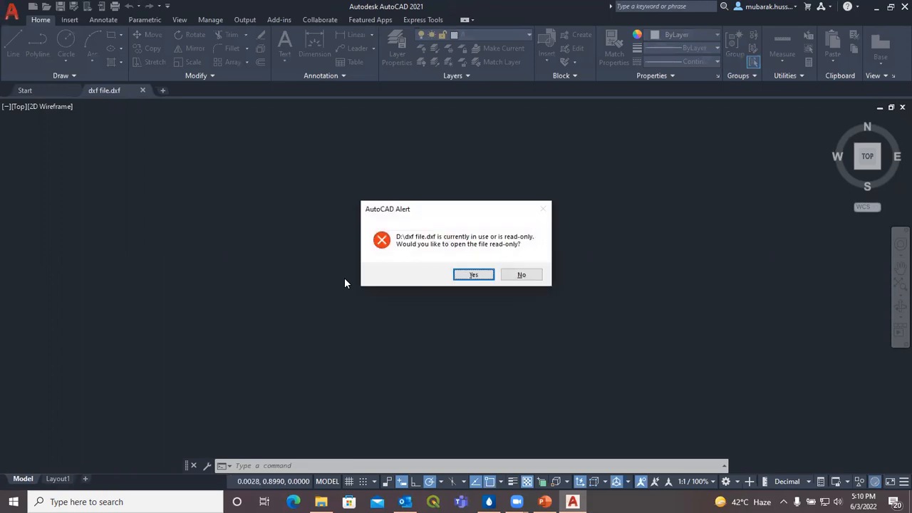
# Step: Accept opening the DXF read-only and zoom to the whole drawing with Z, A
pyautogui.click(473, 275)
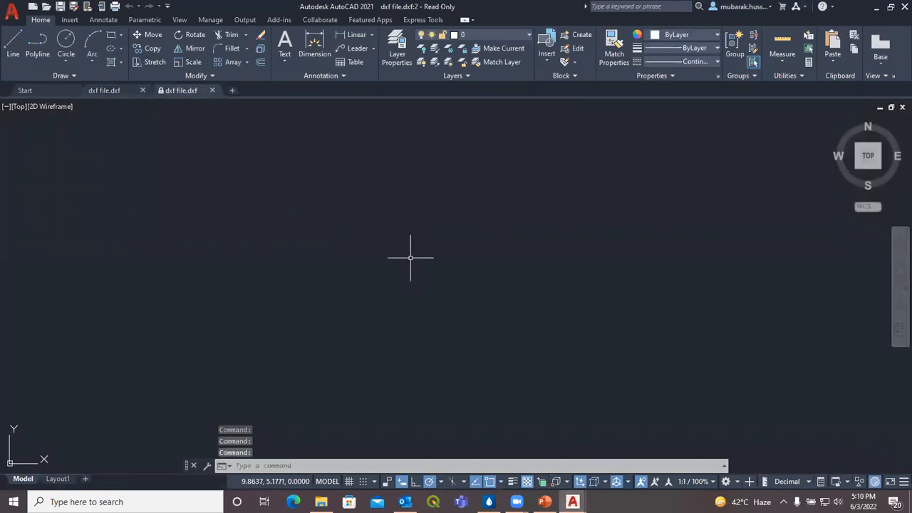
pyautogui.write('z')
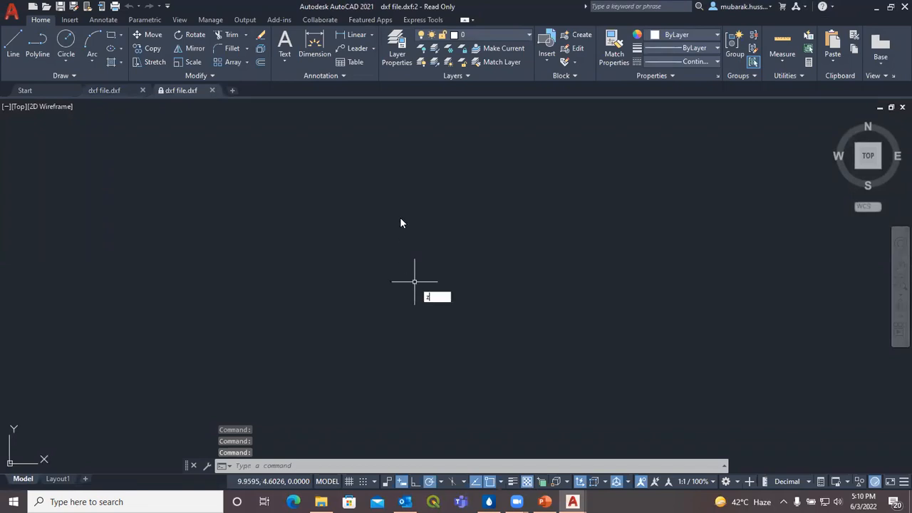
pyautogui.press('Return')
pyautogui.write('a')
pyautogui.press('Return')
# Step: Pan and zoom until the pipe network fills the view, then return to WaterGEMS
pyautogui.moveTo(468, 137); pyautogui.dragTo(439, 243)
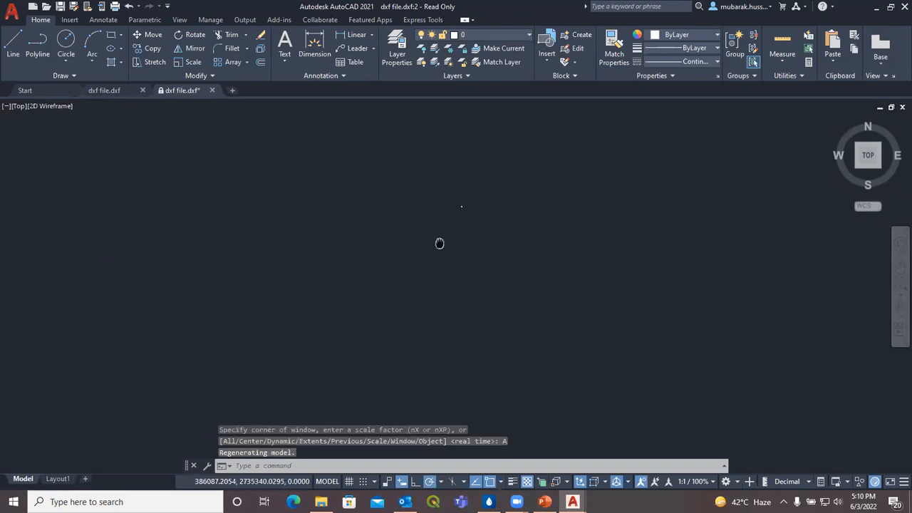
pyautogui.scroll(5, 468, 200)
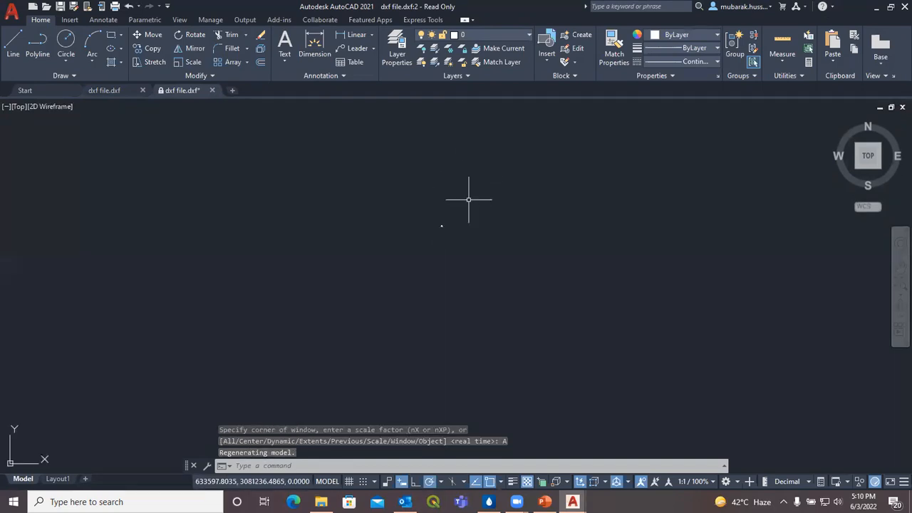
pyautogui.scroll(4, 432, 227)
pyautogui.scroll(6, 473, 213)
pyautogui.scroll(2, 420, 246)
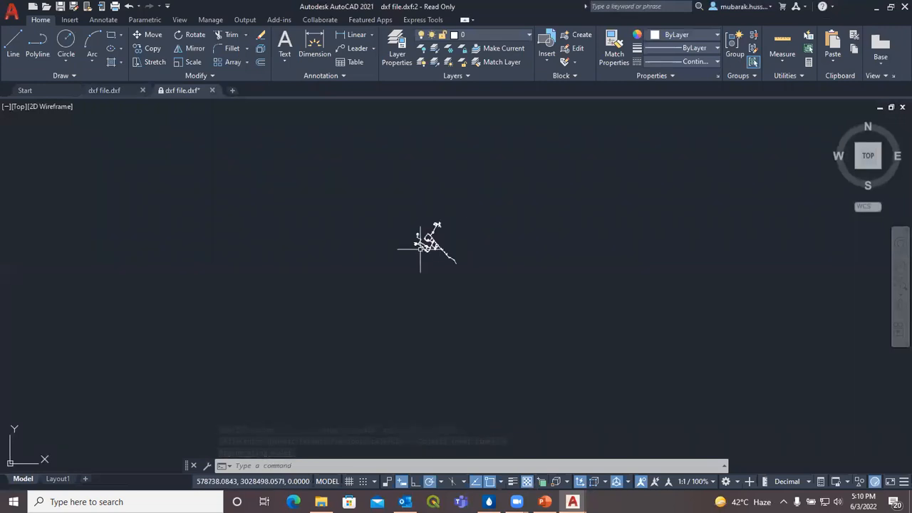
pyautogui.scroll(5, 449, 218)
pyautogui.moveTo(432, 268); pyautogui.dragTo(444, 208)
pyautogui.scroll(4, 409, 230)
pyautogui.scroll(-2, 419, 239)
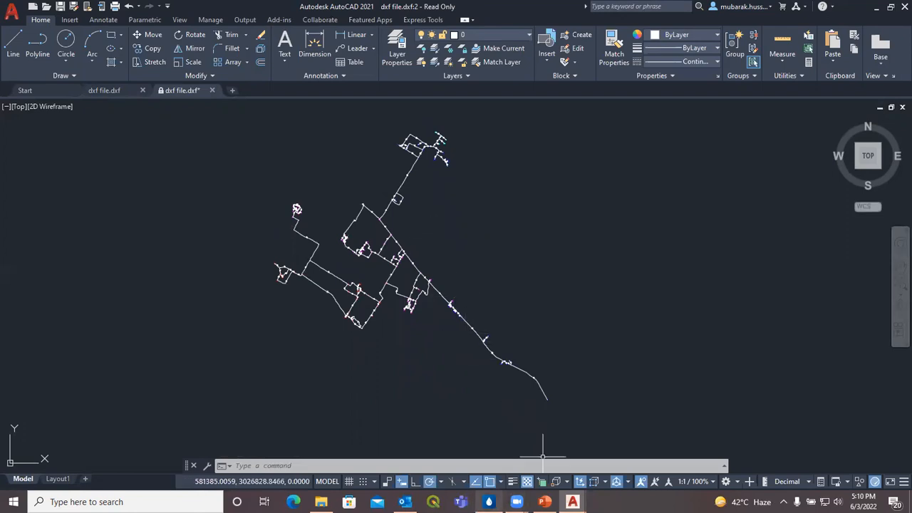
pyautogui.click(489, 501)
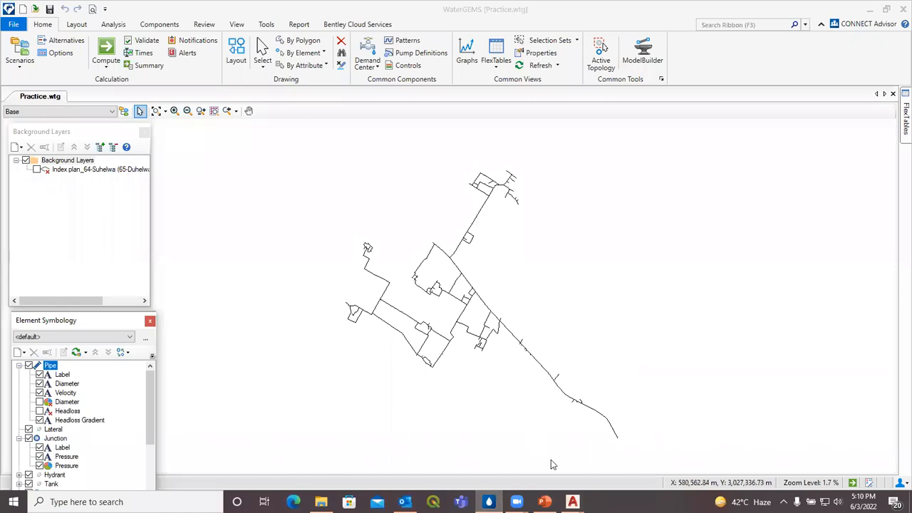
# Step: Switch to the read-only DXF drawing and quit AutoCAD without saving changes
pyautogui.click(573, 501)
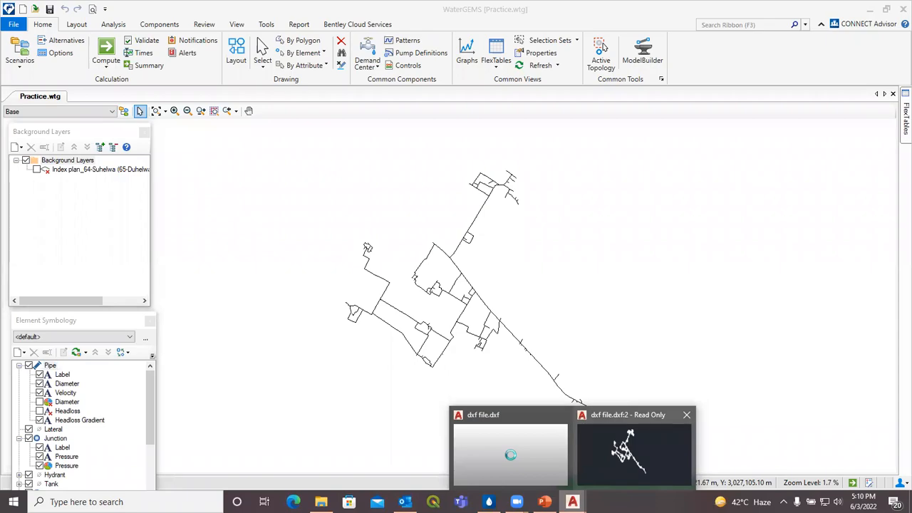
pyautogui.click(634, 449)
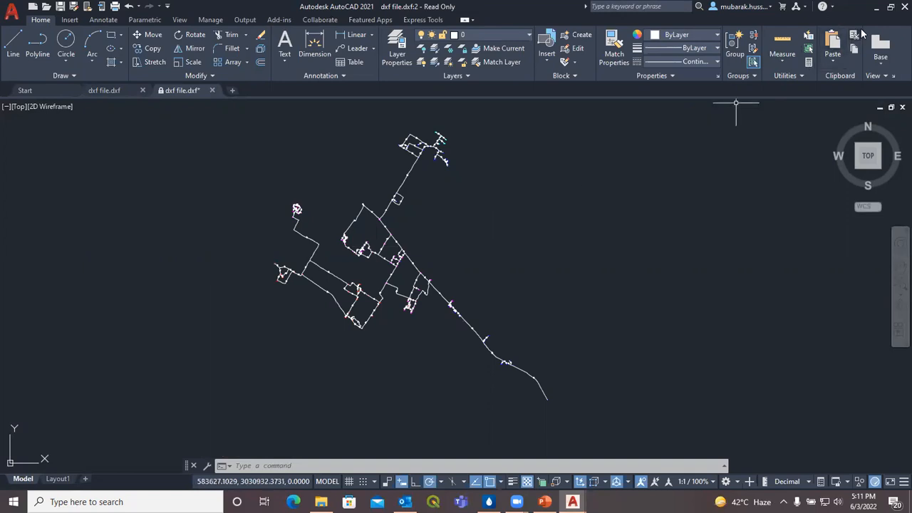
pyautogui.click(899, 8)
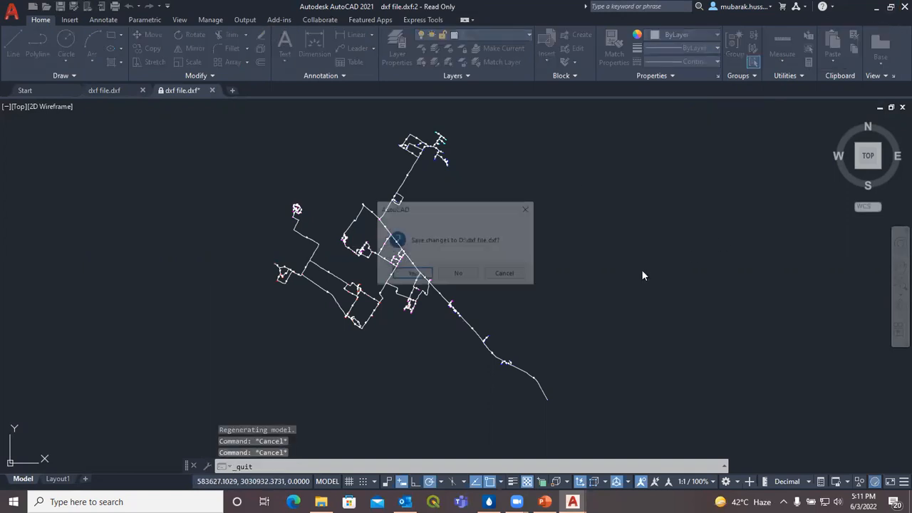
pyautogui.click(458, 274)
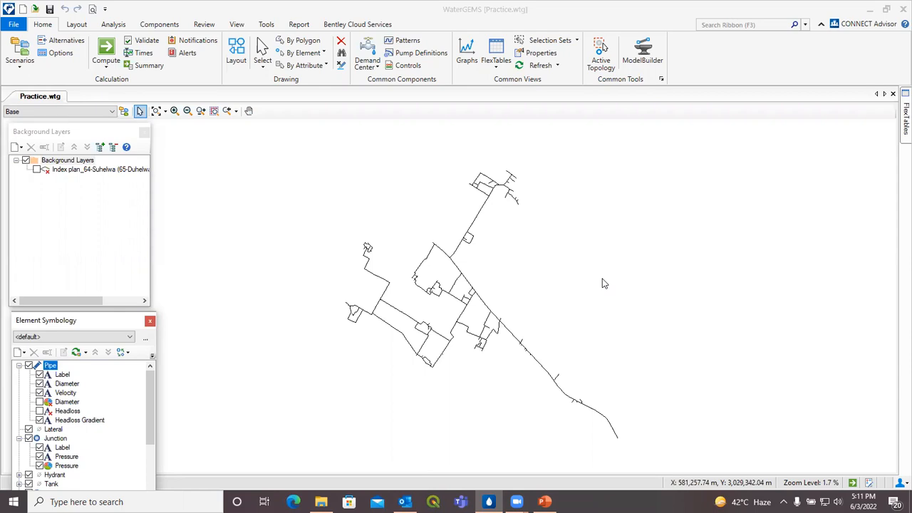
# Step: Export Practice to EPANET as 'epanet 1' in the epanet file folder, using labels as IDs
pyautogui.moveTo(602, 278); pyautogui.dragTo(597, 271)
pyautogui.click(13, 25)
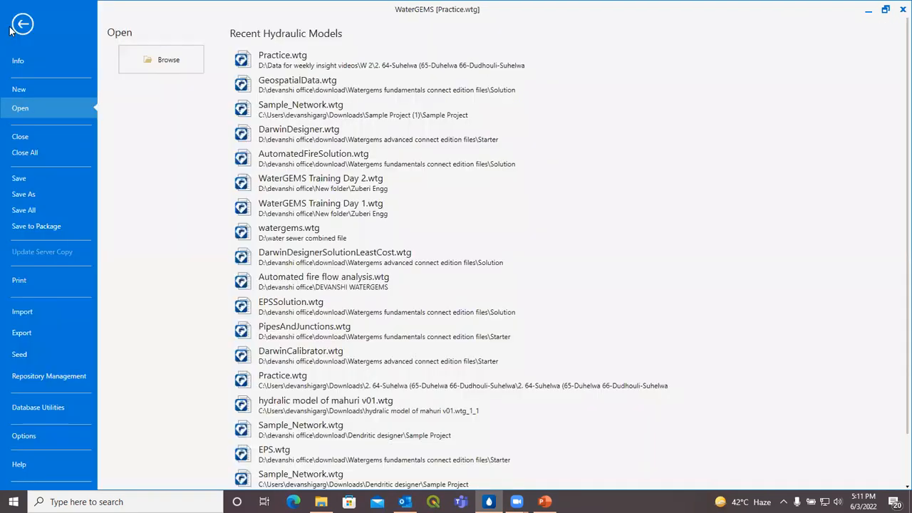
pyautogui.click(54, 333)
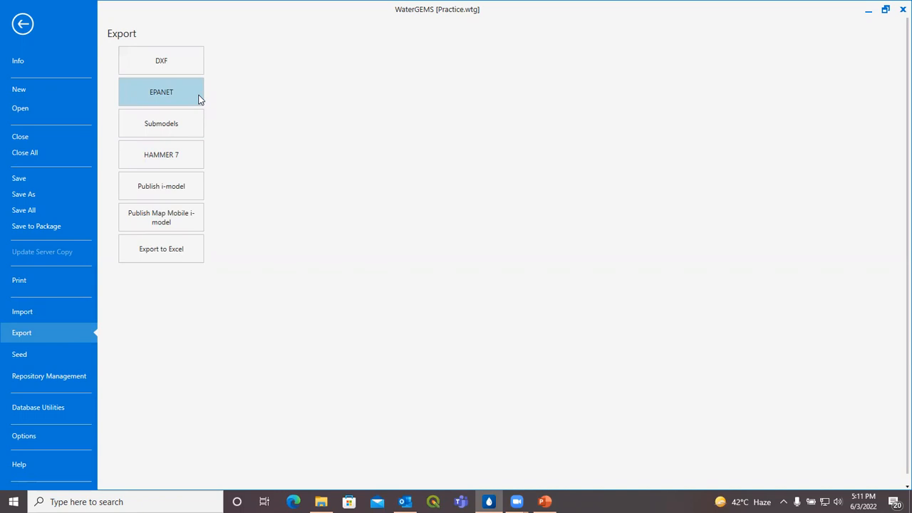
pyautogui.click(199, 100)
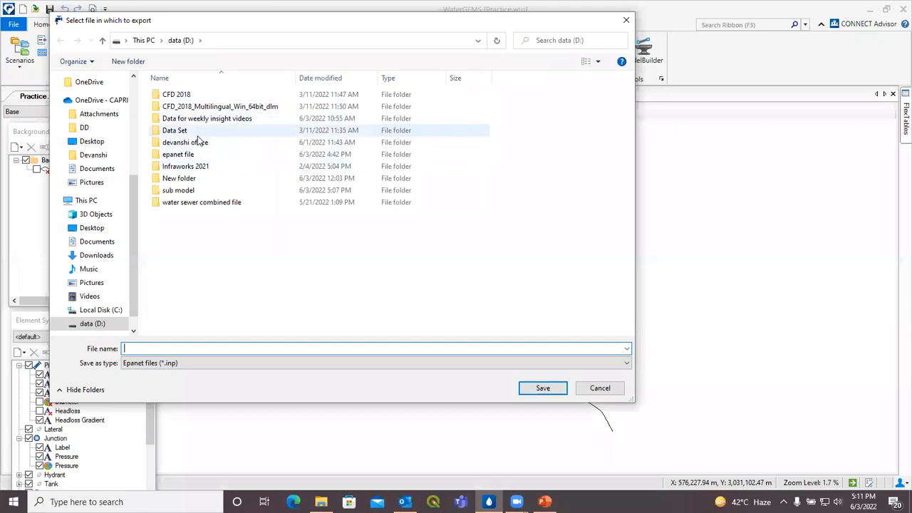
pyautogui.doubleClick(205, 155)
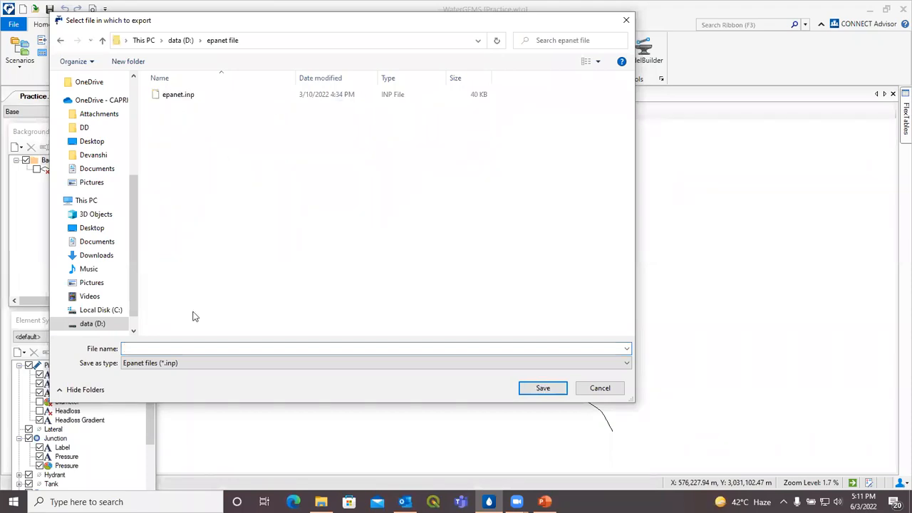
pyautogui.write('e')
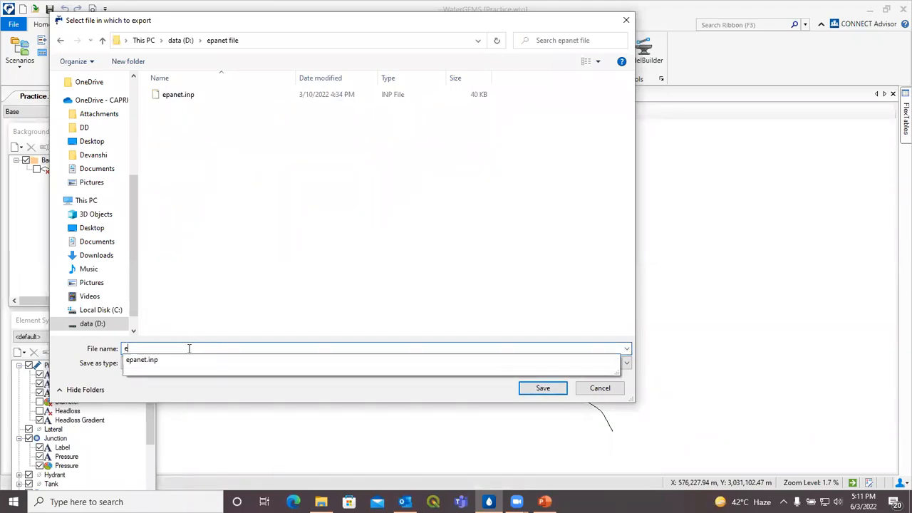
pyautogui.write('panet 1')
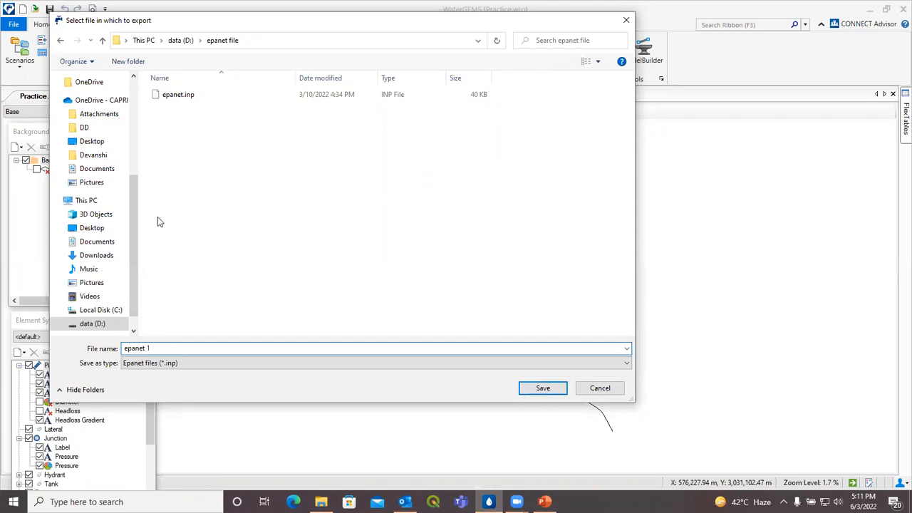
pyautogui.click(545, 389)
pyautogui.click(451, 294)
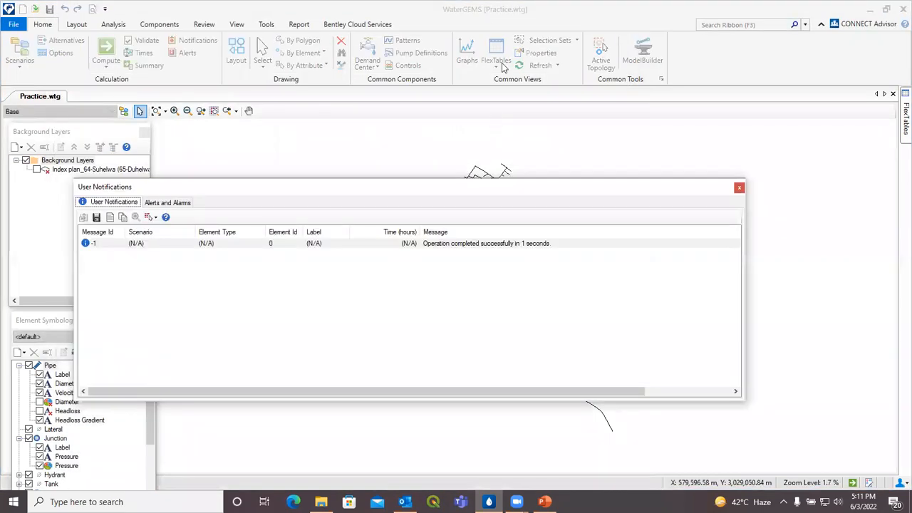
pyautogui.click(738, 189)
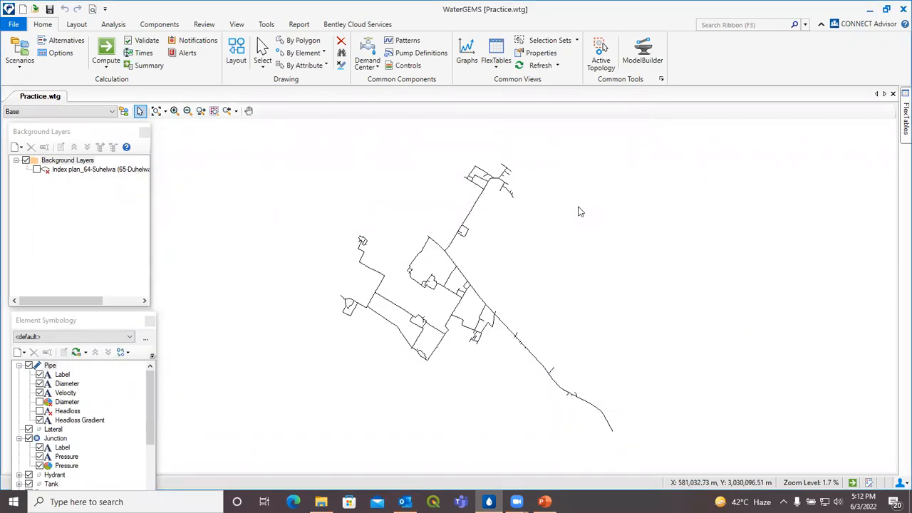
# Step: Confirm the 40 KB epanet 1.inp is in the epanet file folder, then return to WaterGEMS
pyautogui.click(321, 501)
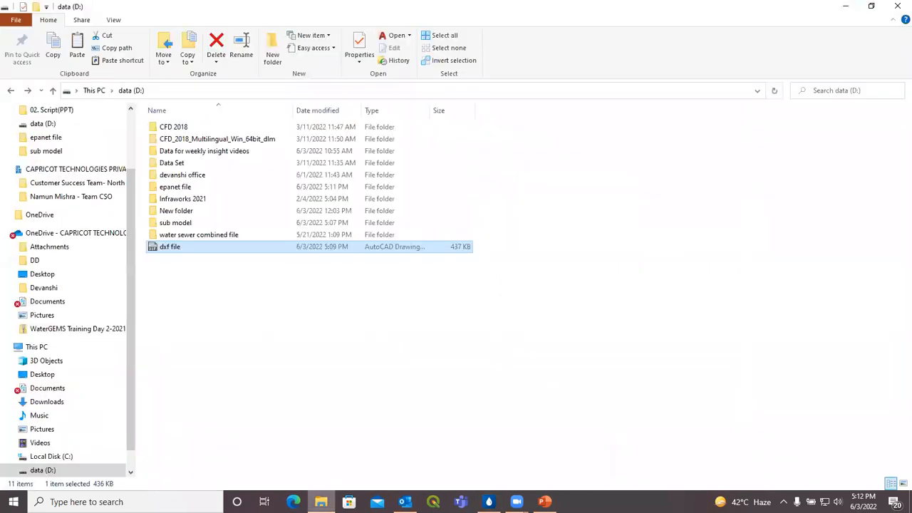
pyautogui.doubleClick(178, 187)
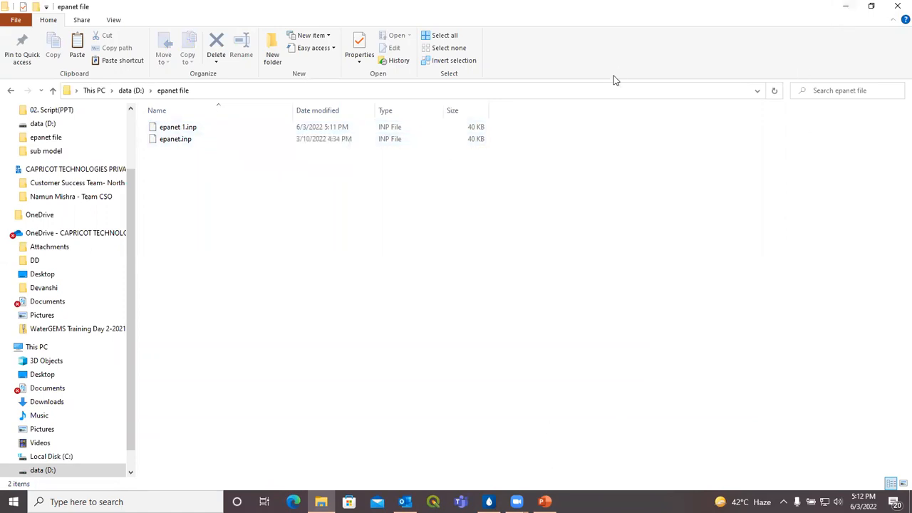
pyautogui.click(489, 501)
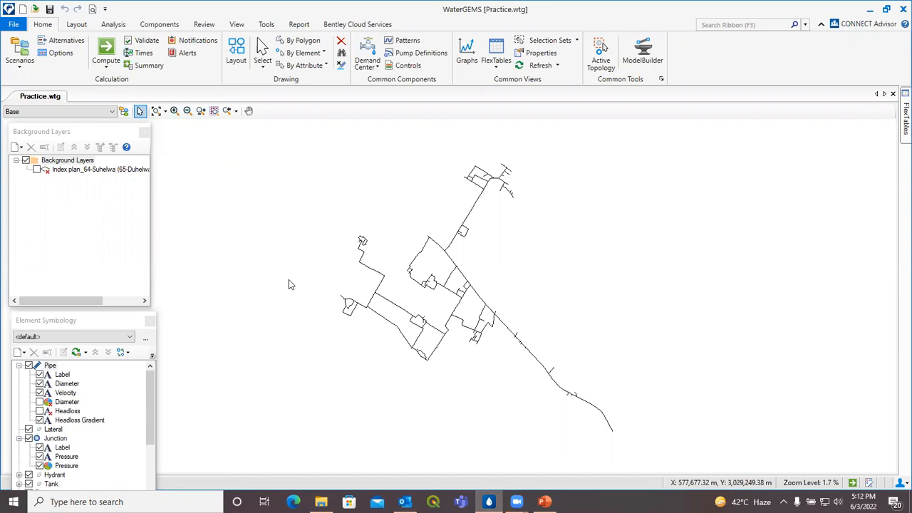
# Step: Start a new blank model with change tracking disabled
pyautogui.click(13, 24)
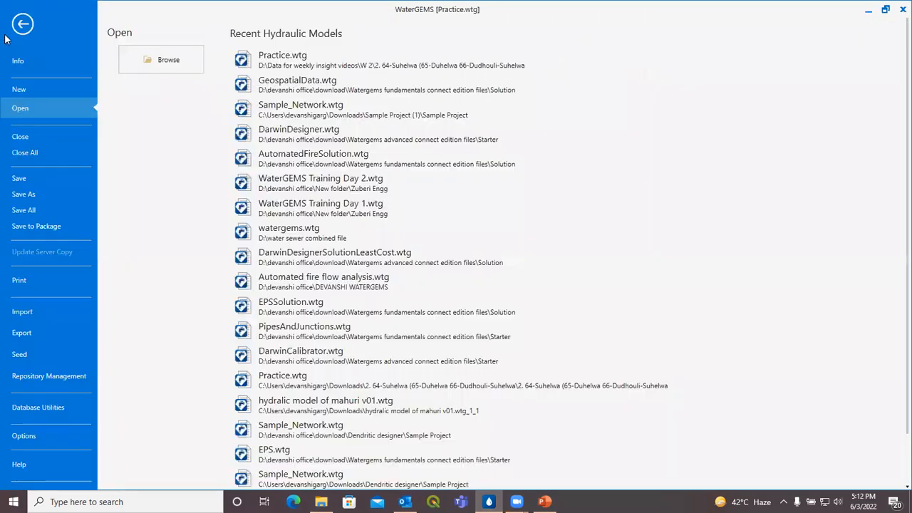
pyautogui.click(24, 94)
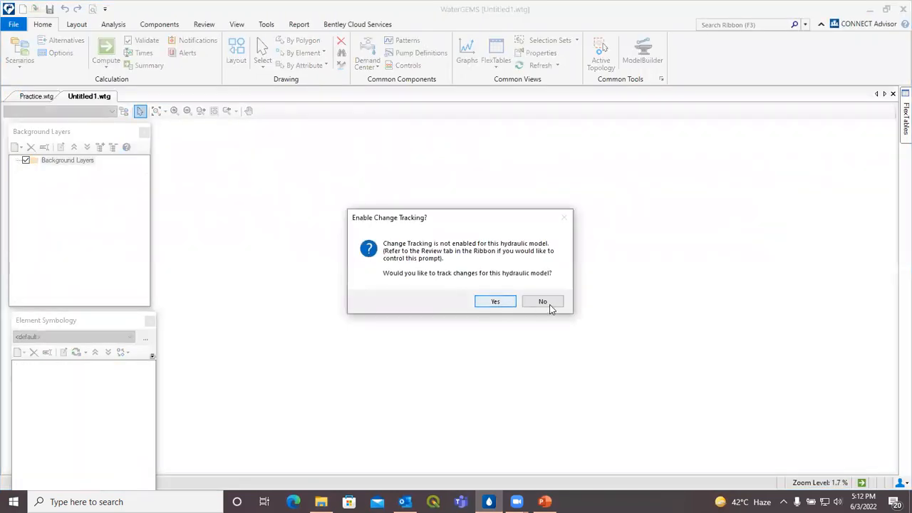
pyautogui.click(546, 304)
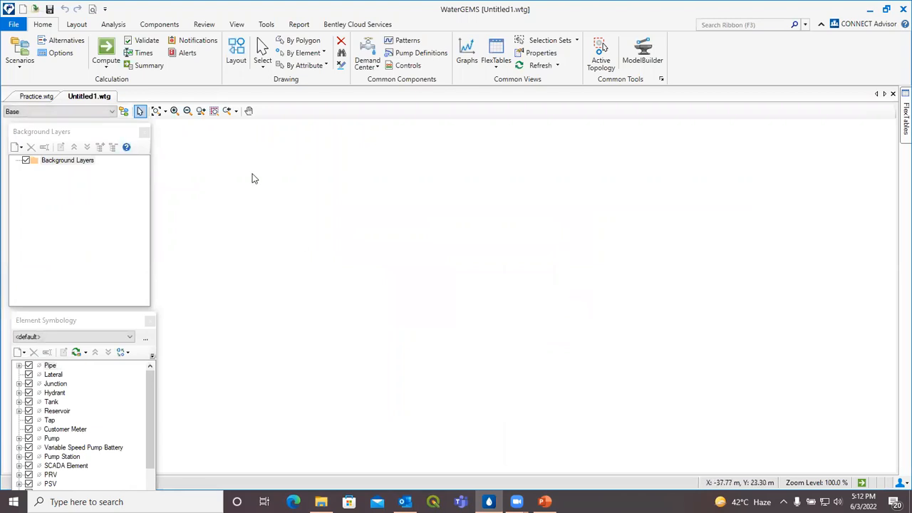
# Step: Import the network from epanet 1.inp via the EPANET importer
pyautogui.click(8, 25)
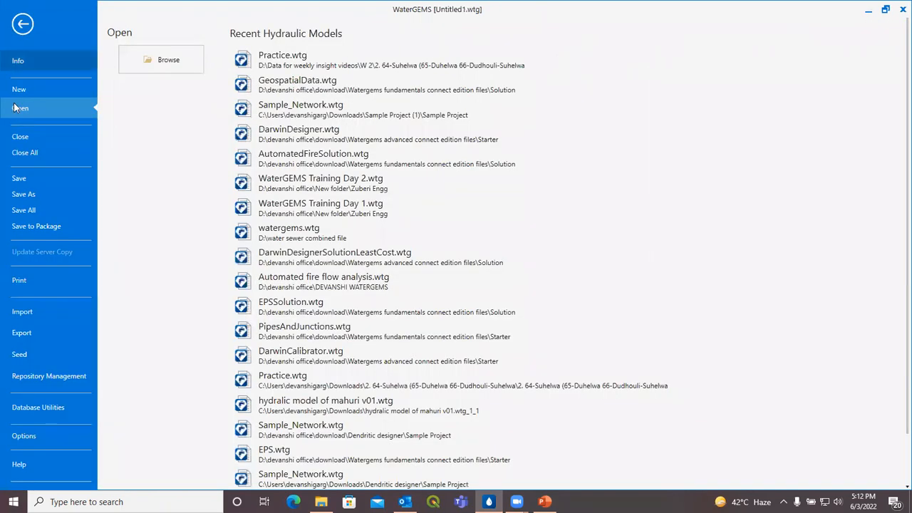
pyautogui.click(52, 310)
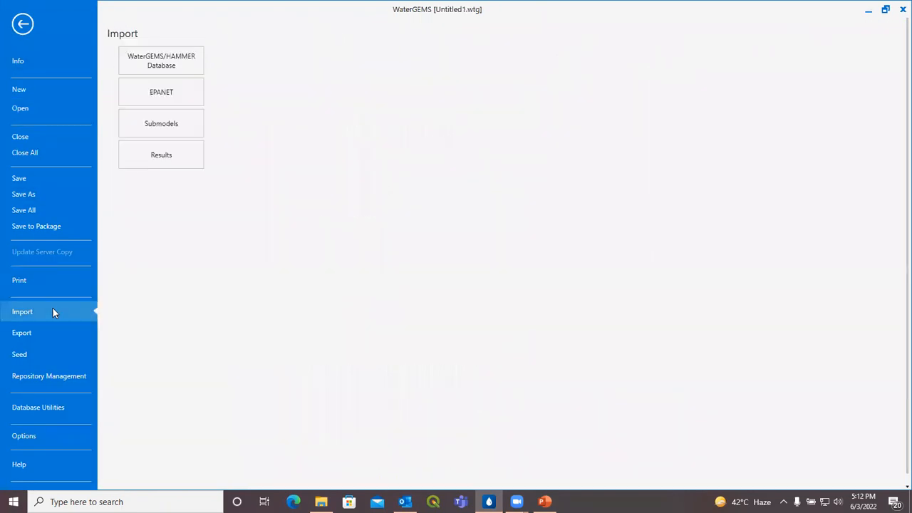
pyautogui.click(179, 101)
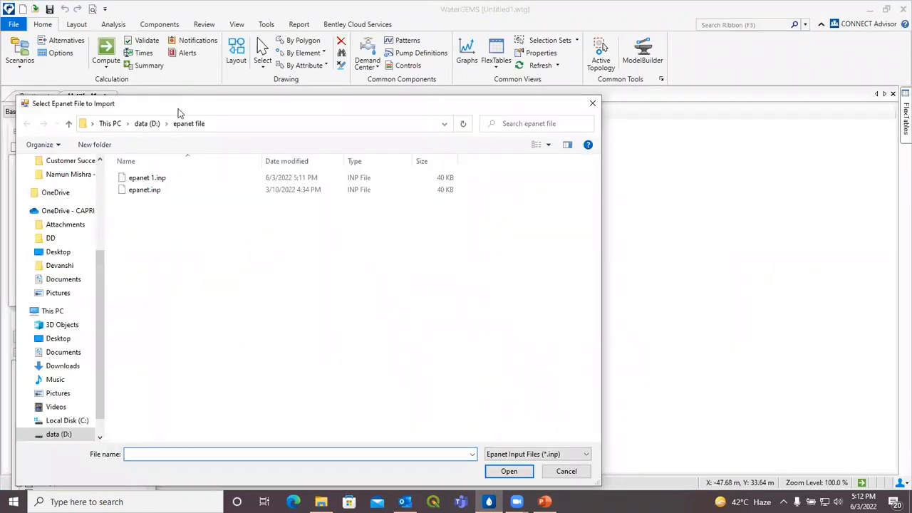
pyautogui.click(172, 177)
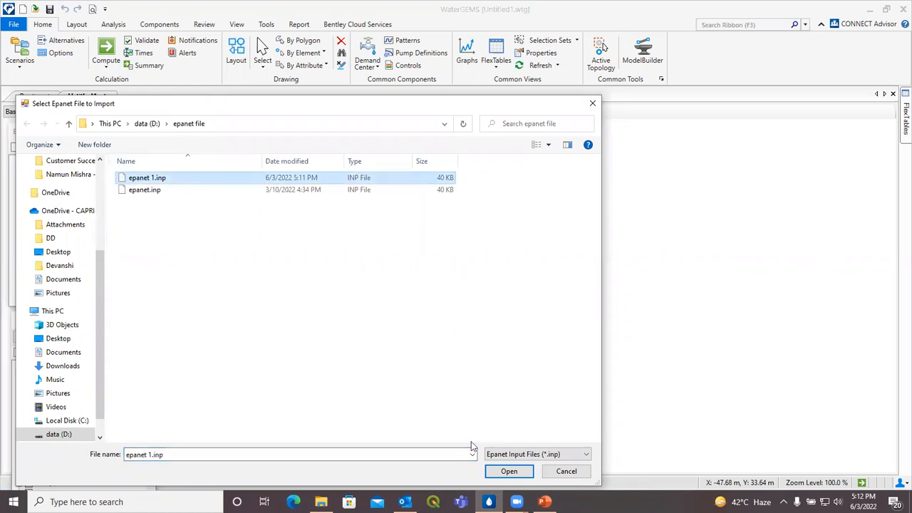
pyautogui.click(518, 471)
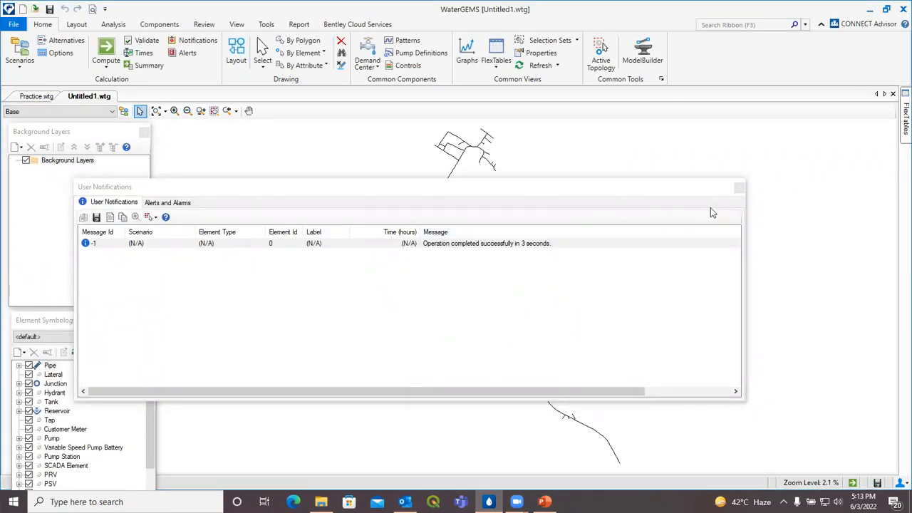
# Step: Close the import notifications and look over the imported network
pyautogui.click(739, 191)
pyautogui.scroll(3, 493, 238)
pyautogui.scroll(-3, 452, 270)
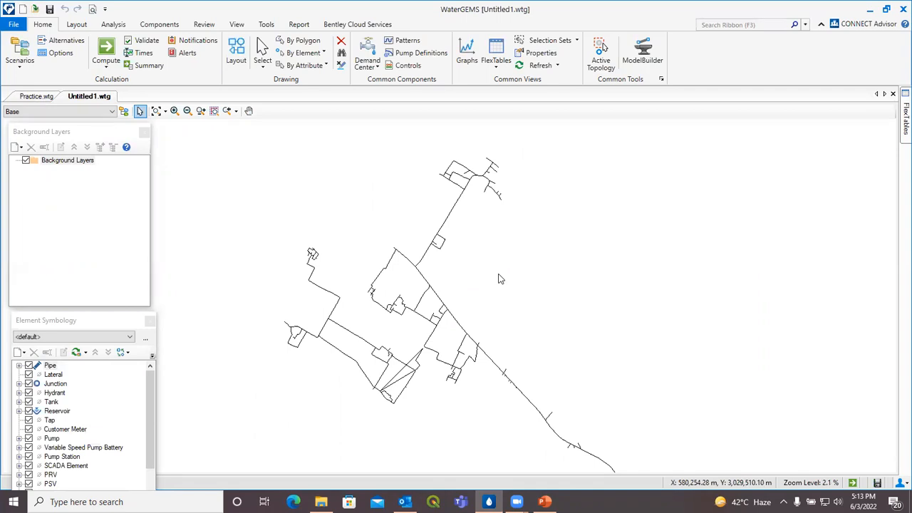
pyautogui.moveTo(499, 274); pyautogui.dragTo(505, 298)
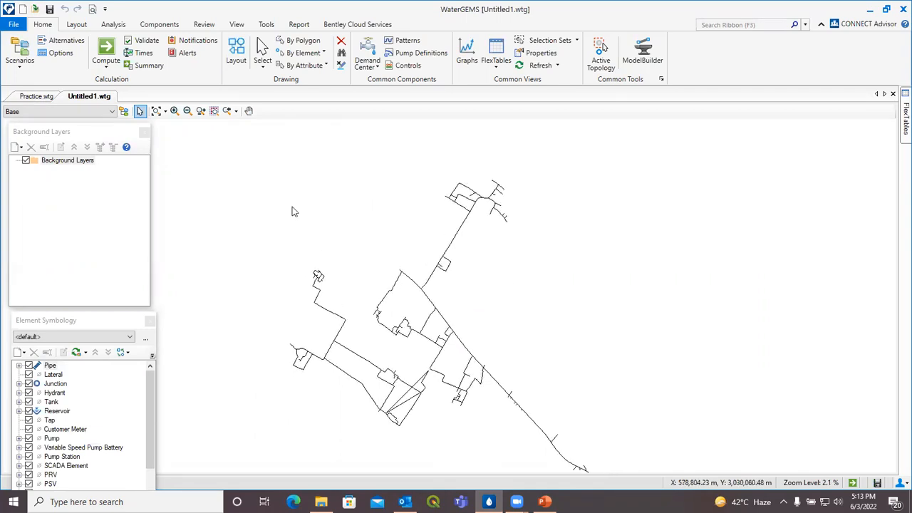
# Step: Compare with the Practice.wtg model, then bring the 'Features Covered' PowerPoint slide forward
pyautogui.click(41, 99)
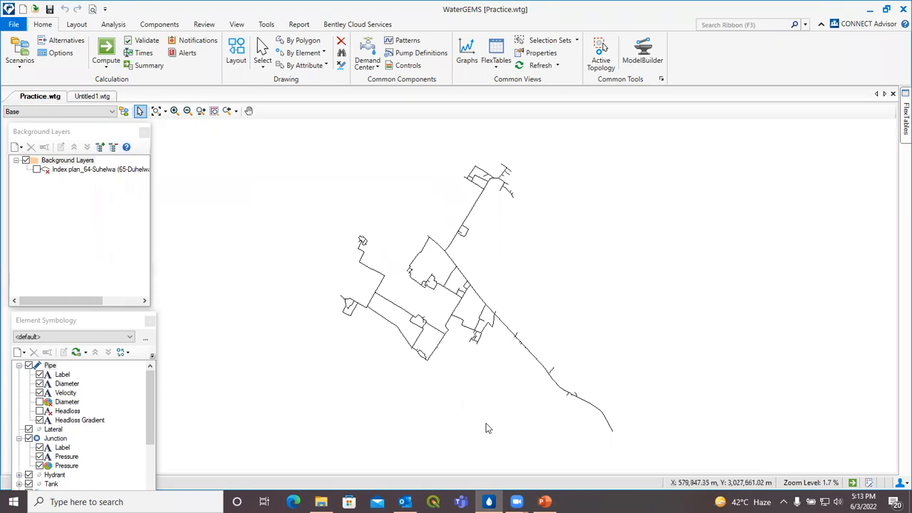
pyautogui.moveTo(544, 502)
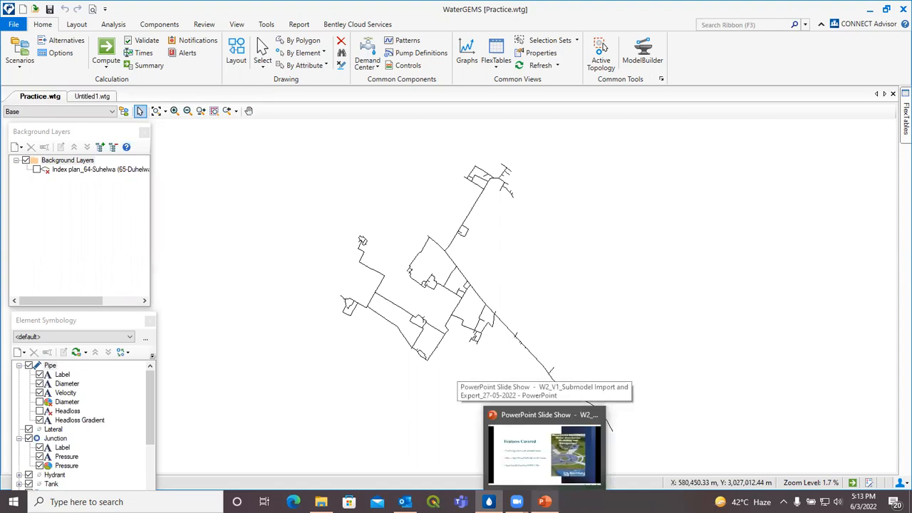
pyautogui.click(527, 442)
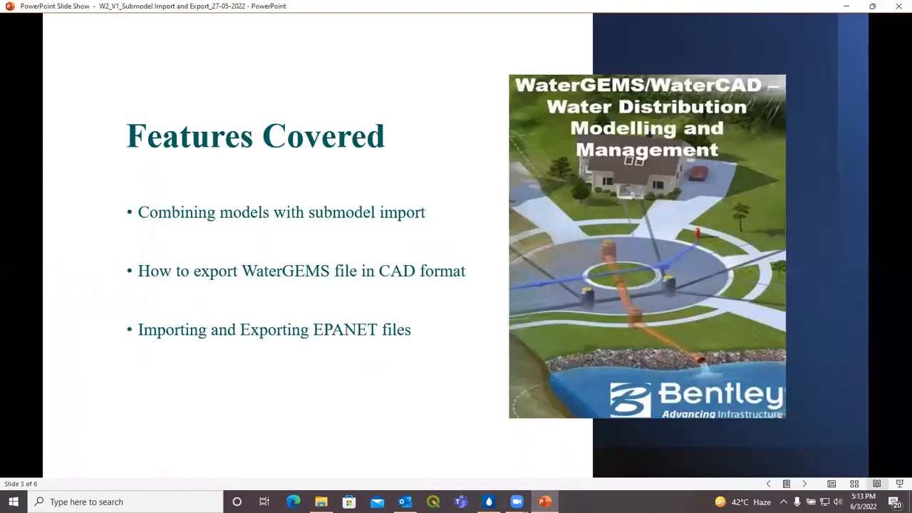